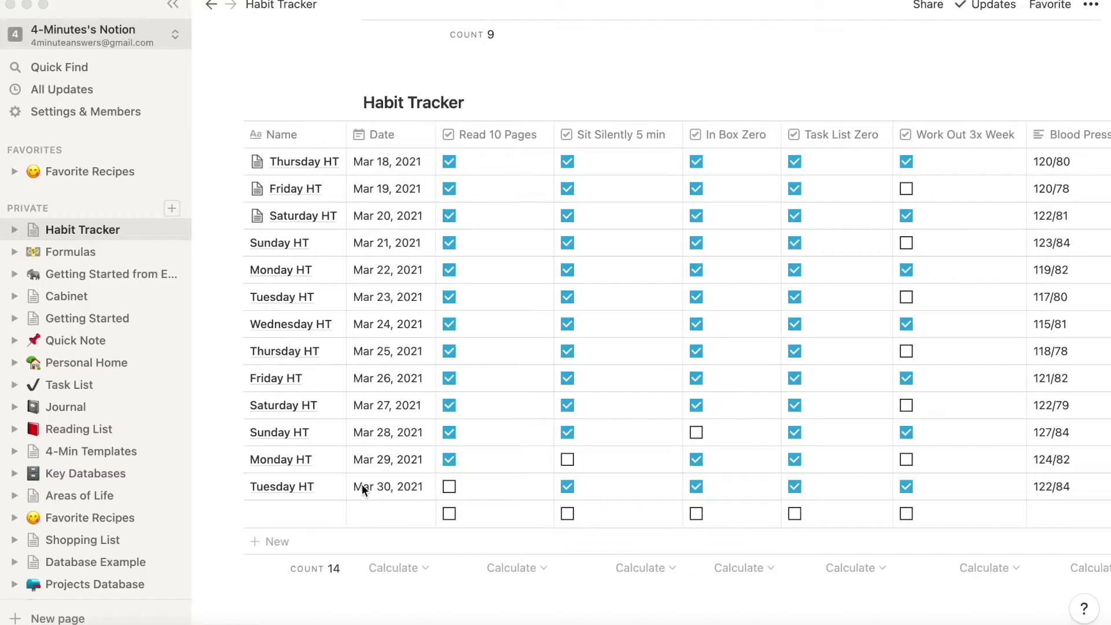
# Edit the Habit Tracker's blank last row, then move to the Library page's book gallery
pyautogui.click(274, 514)
pyautogui.click(449, 514)
pyautogui.click(388, 514)
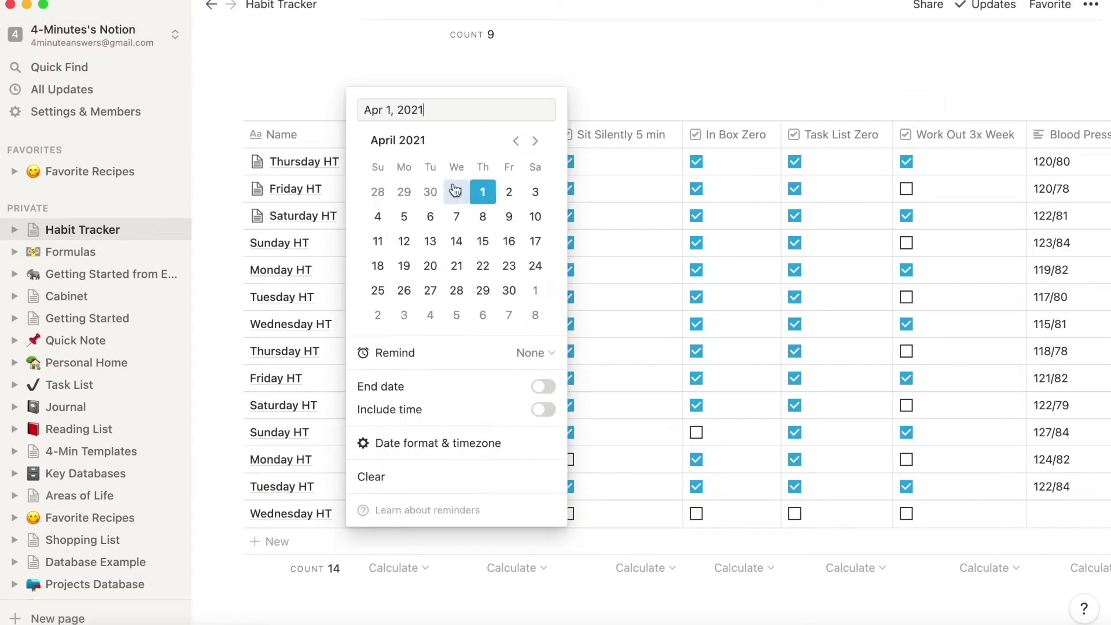
pyautogui.click(454, 191)
pyautogui.click(554, 522)
pyautogui.click(1032, 522)
pyautogui.hscroll(5, 983, 364)
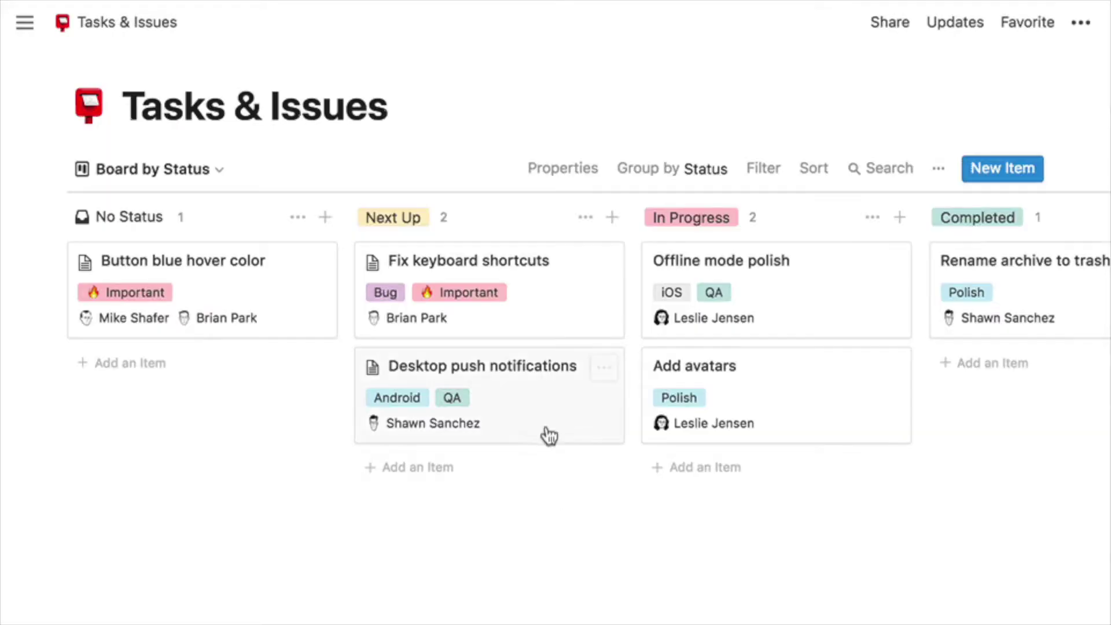
# Return to the 4-Minutes workspace and open Habit Tracker from the sidebar
pyautogui.click(548, 436)
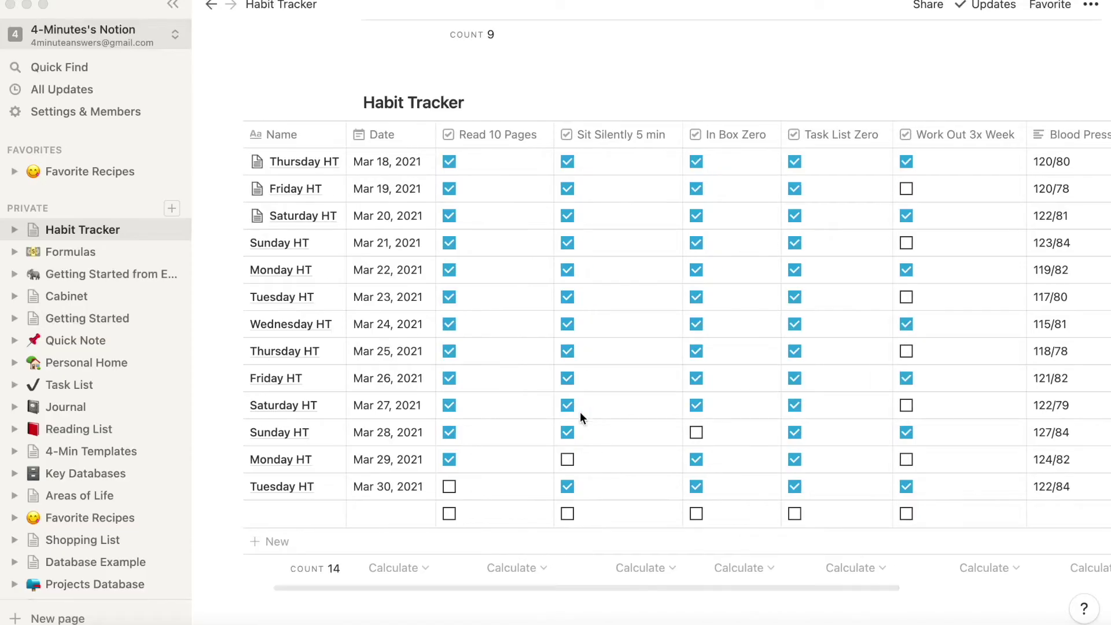
# Name the empty row 'Wednesday HT' and date it Mar 31, 2021
pyautogui.click(275, 512)
pyautogui.write('Wedens')
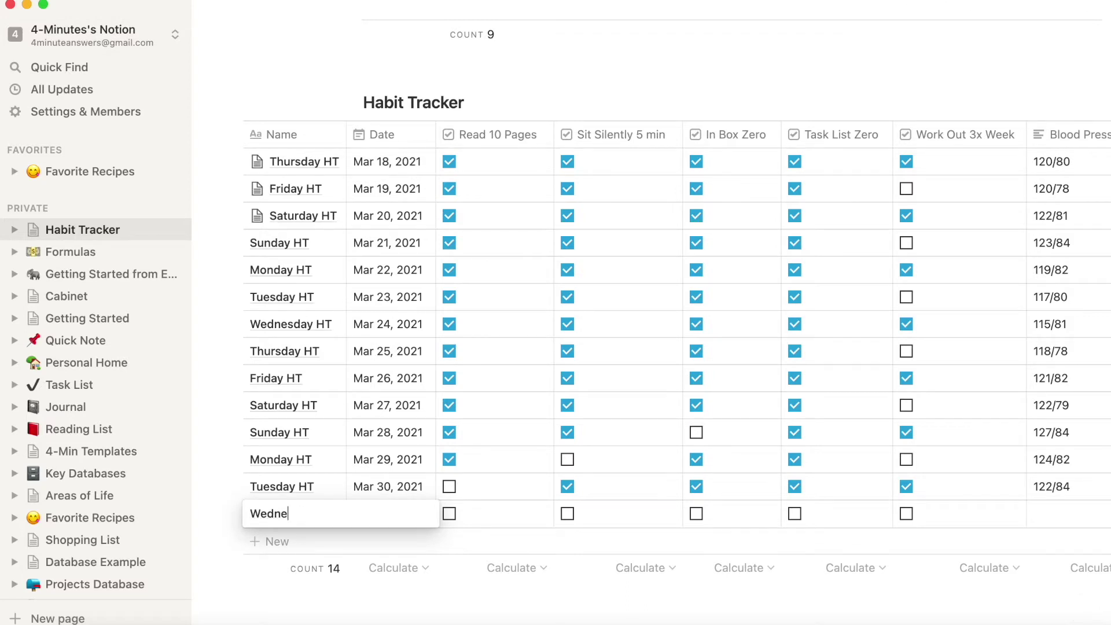
pyautogui.write(' HT')
pyautogui.press('Tab')
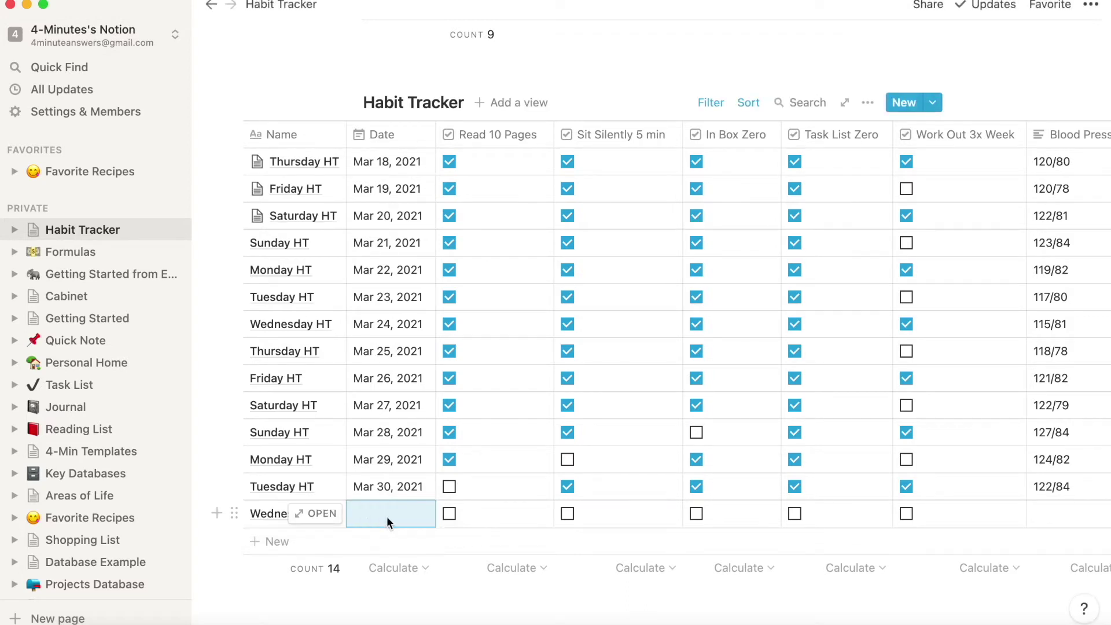
pyautogui.click(386, 515)
pyautogui.click(457, 191)
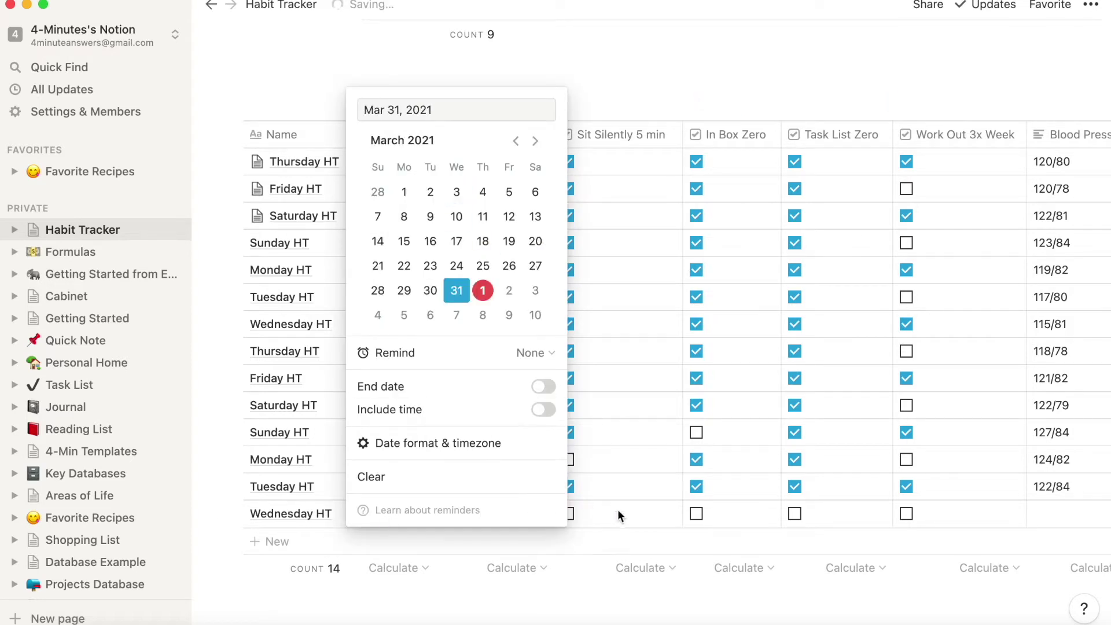
pyautogui.press('Escape')
# Tick Read 10 Pages, Sit Silently 5 min and Work Out 3x Week for Wednesday
pyautogui.click(450, 514)
pyautogui.click(568, 514)
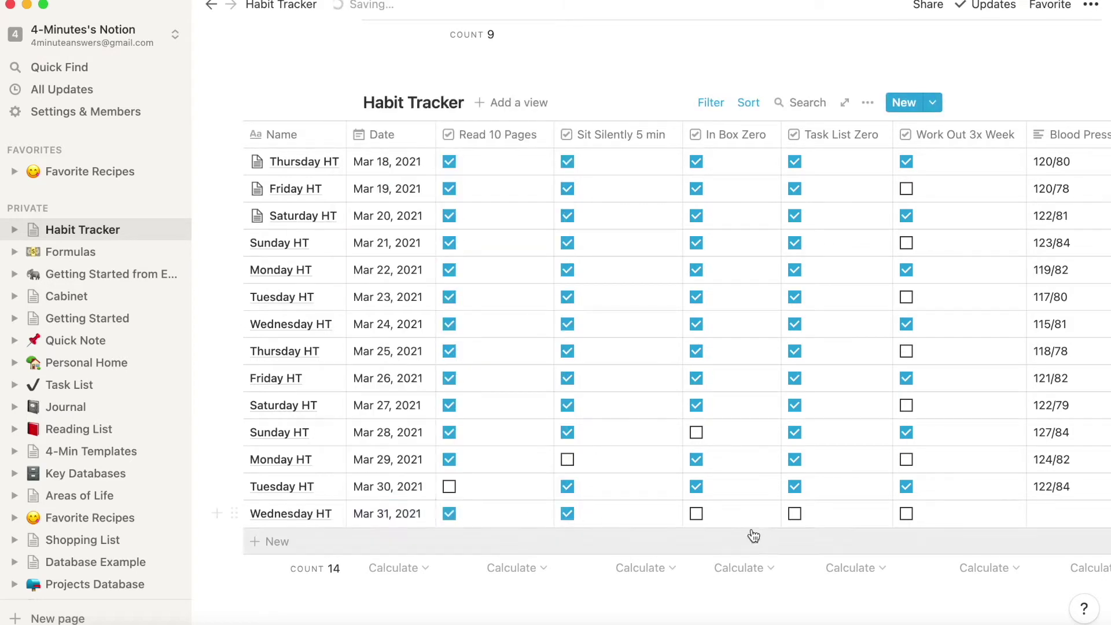
pyautogui.click(907, 514)
# Enter blood pressure 120/80 and weight 192.9 for the Wednesday row
pyautogui.click(1040, 515)
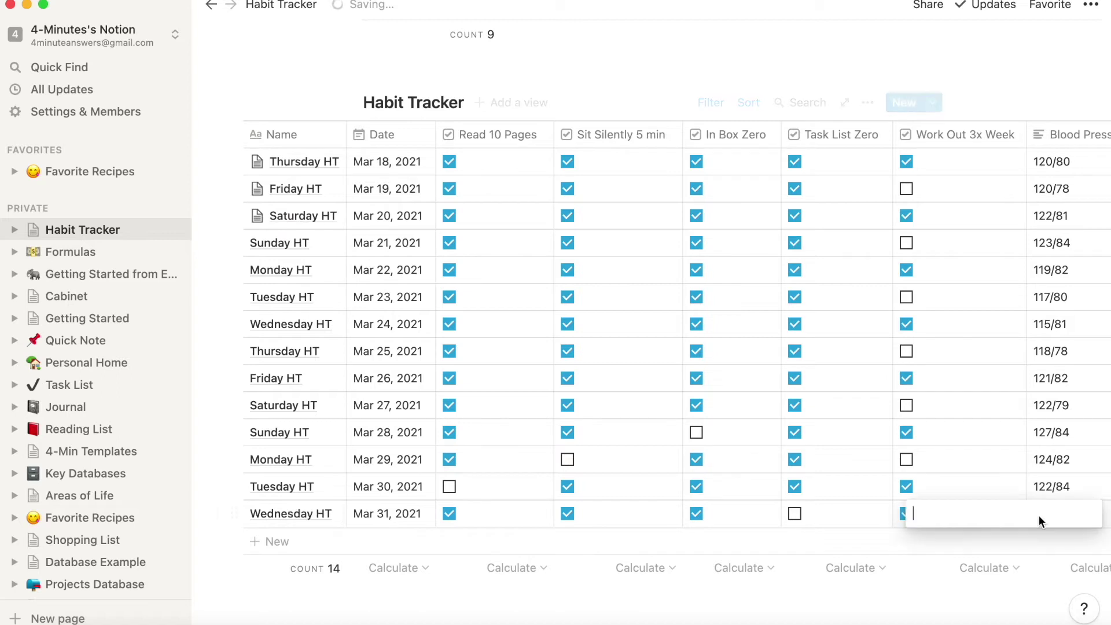
pyautogui.press('Escape')
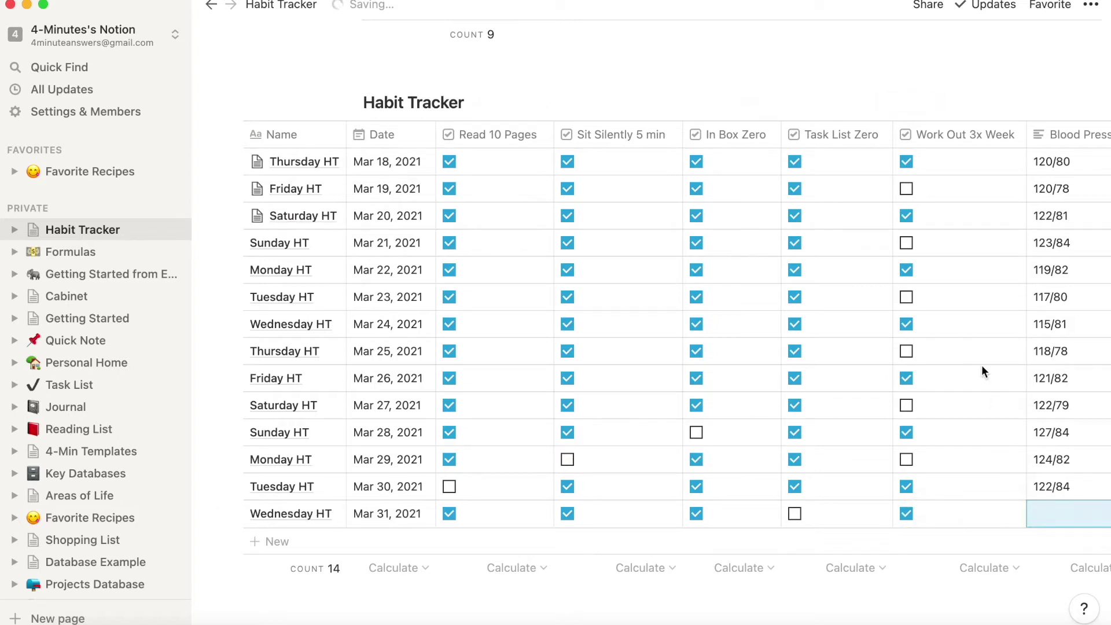
pyautogui.hscroll(5, 1000, 454)
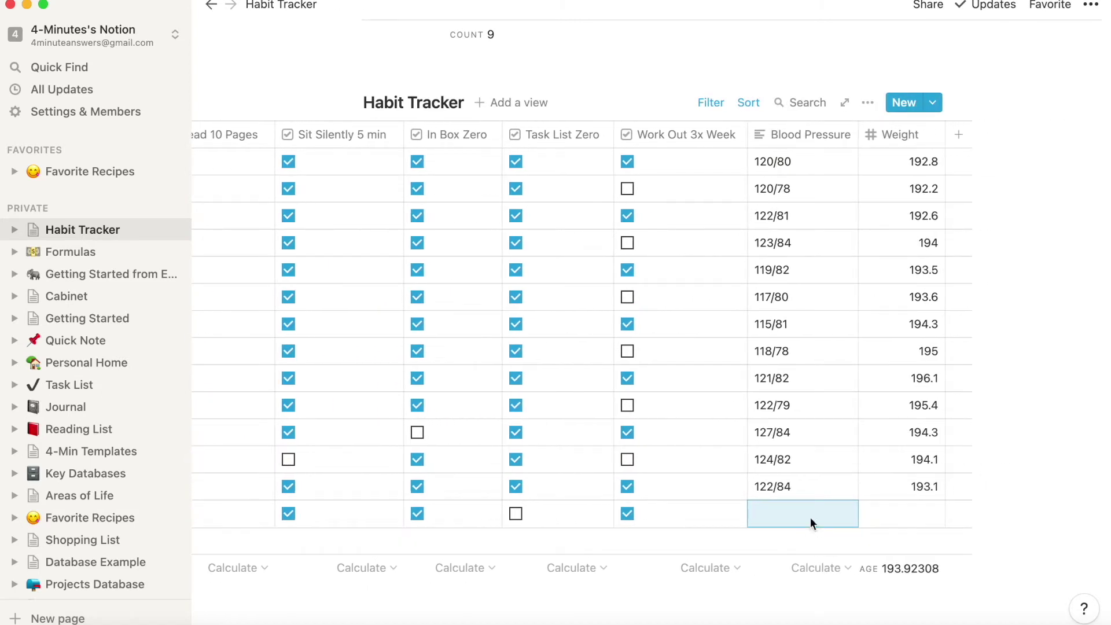
pyautogui.write('120/80')
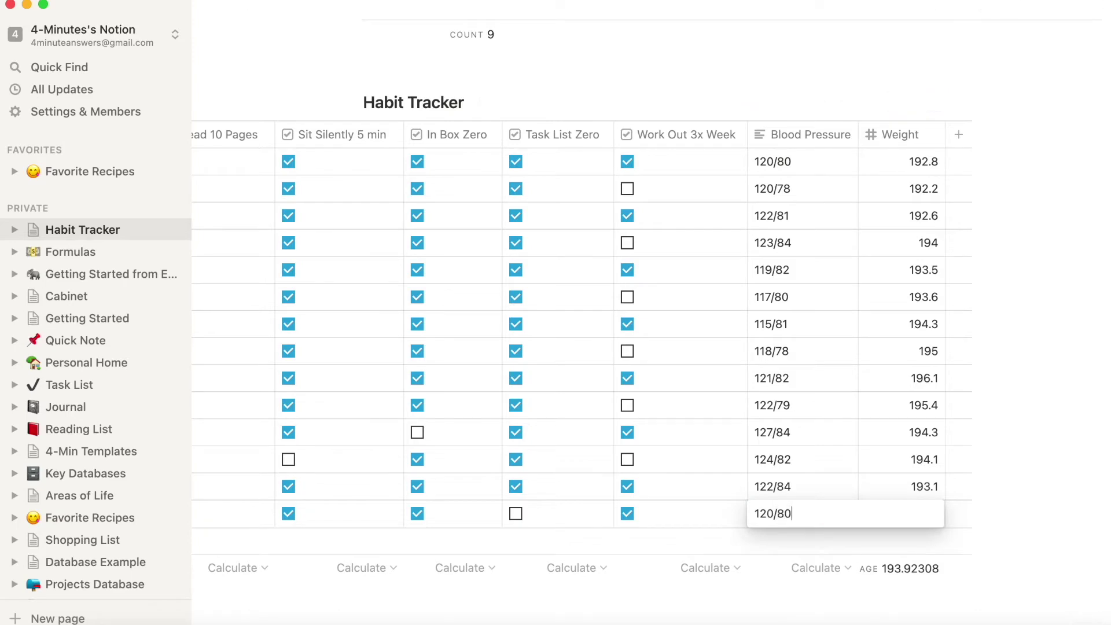
pyautogui.press('Tab')
pyautogui.write('192')
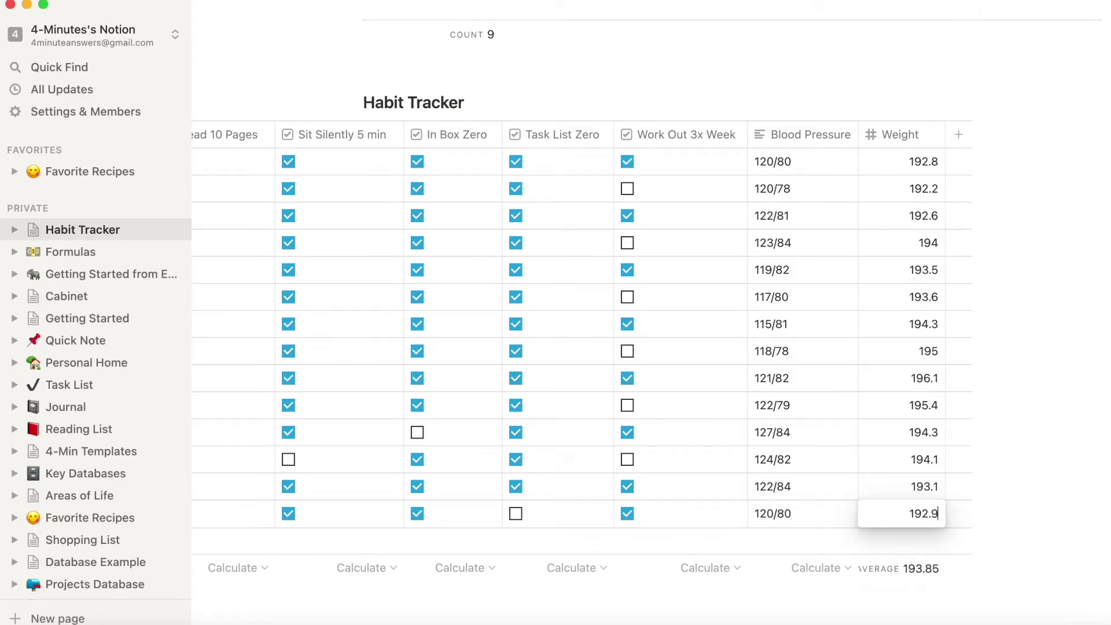
pyautogui.write('.9')
pyautogui.press('Escape')
pyautogui.hscroll(-10, 603, 372)
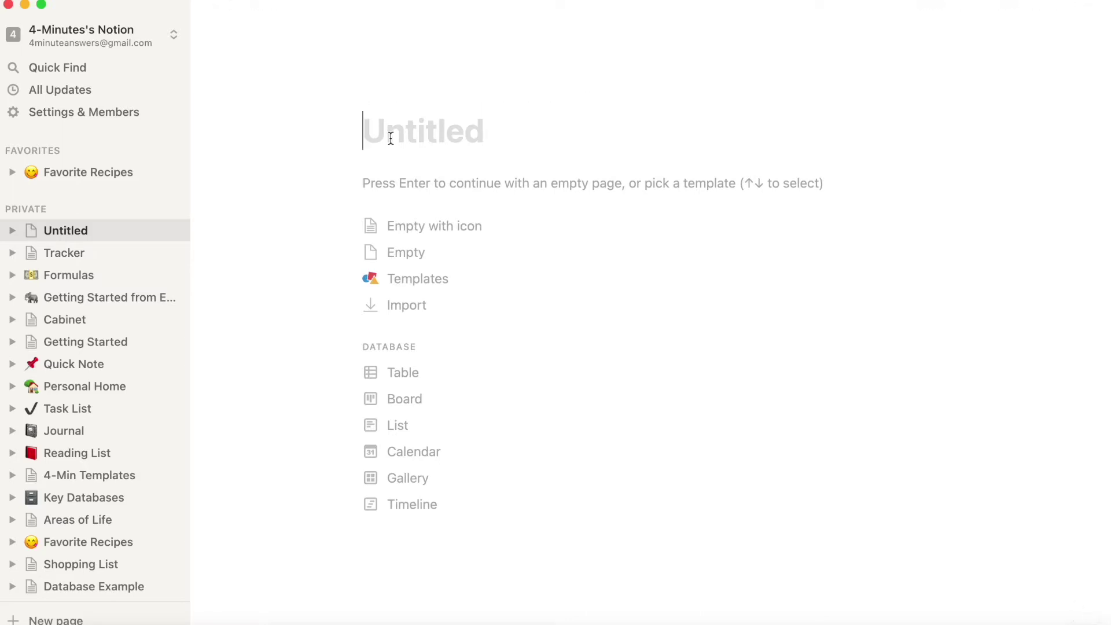
# Title the new page 'Habit Tracker' with a CD icon and list nine habits through Blood Pressure
pyautogui.write('Habit Tracker')
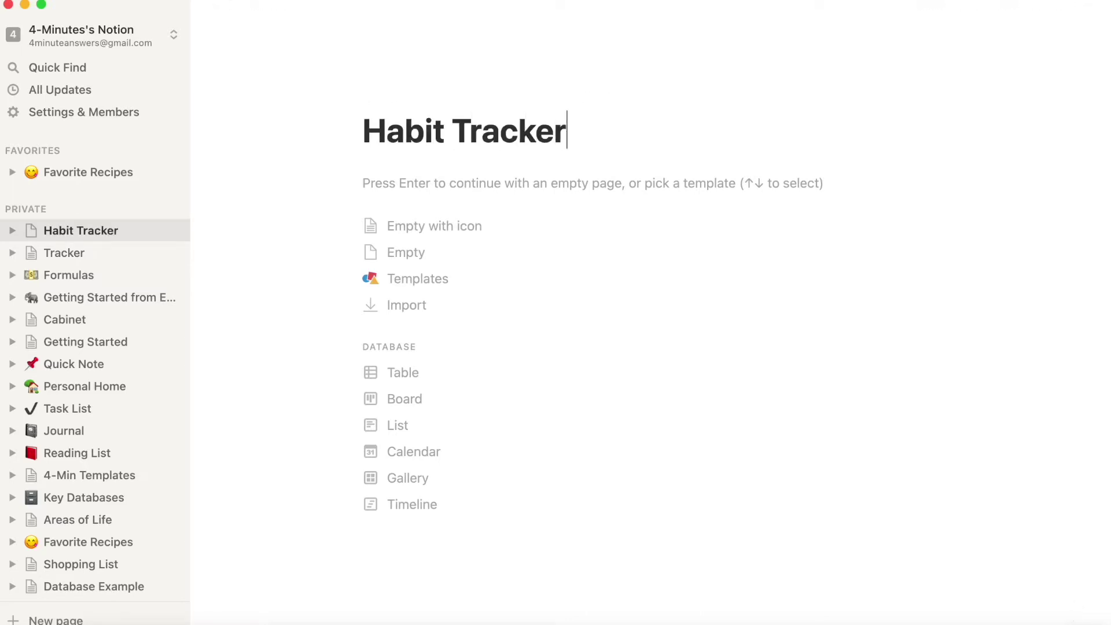
pyautogui.click(383, 226)
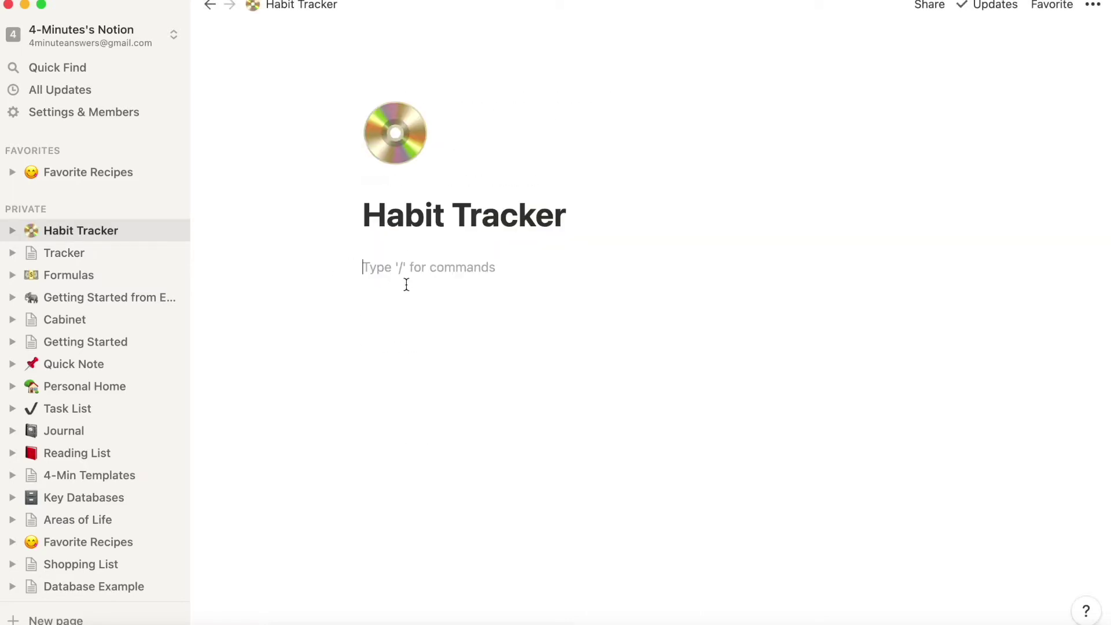
pyautogui.press('Return')
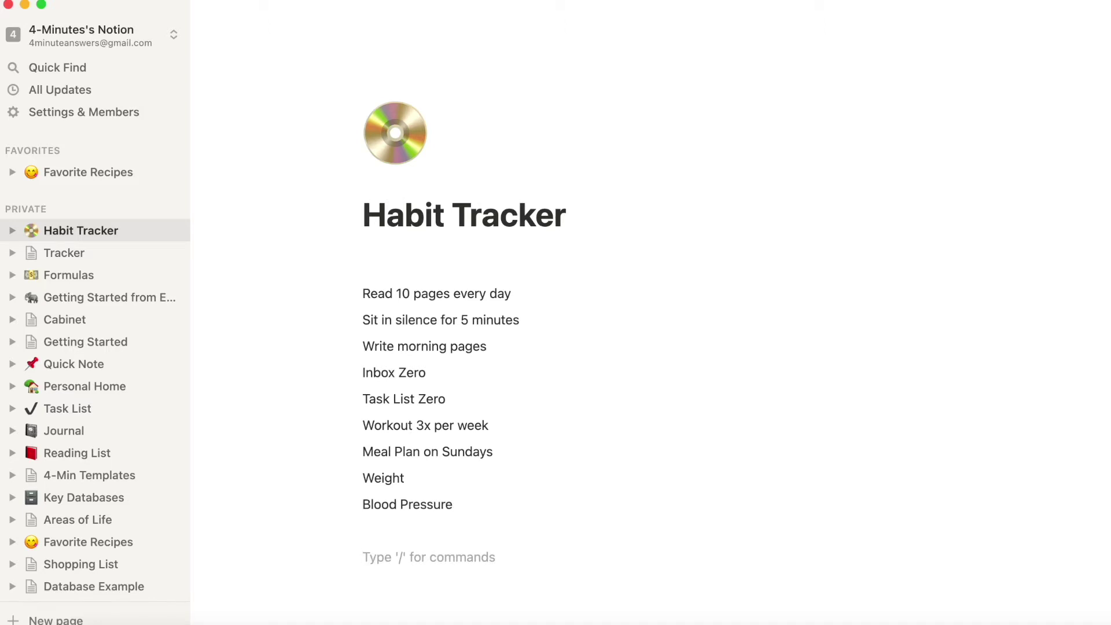
pyautogui.scroll(-2, 579, 313)
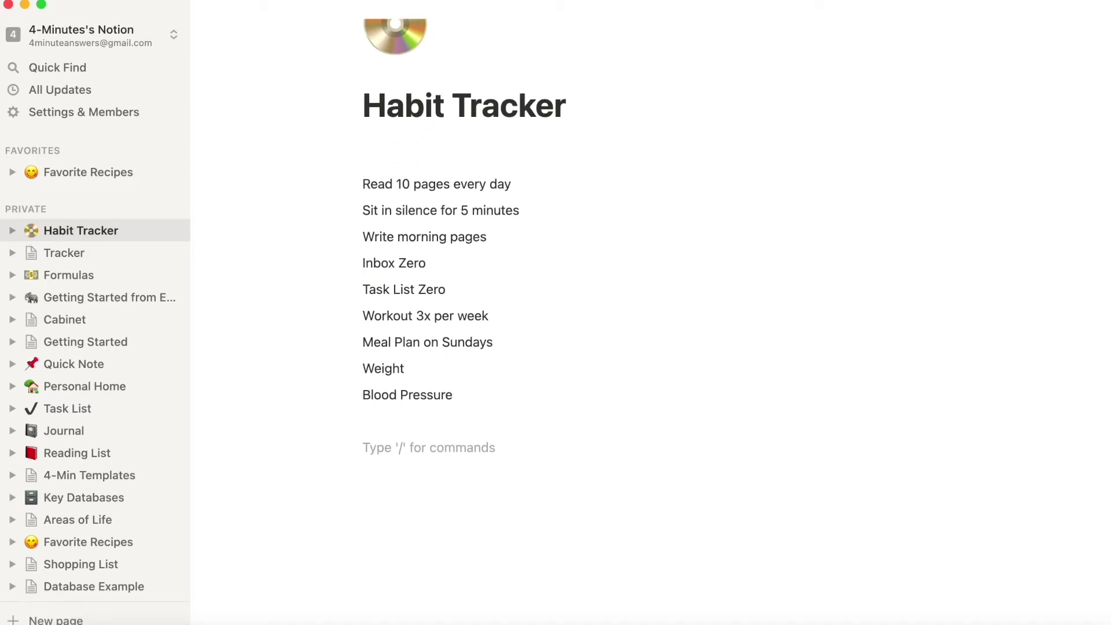
# Insert an inline table below the habit list with a 'Reading 10 pages' checkbox column
pyautogui.write('/')
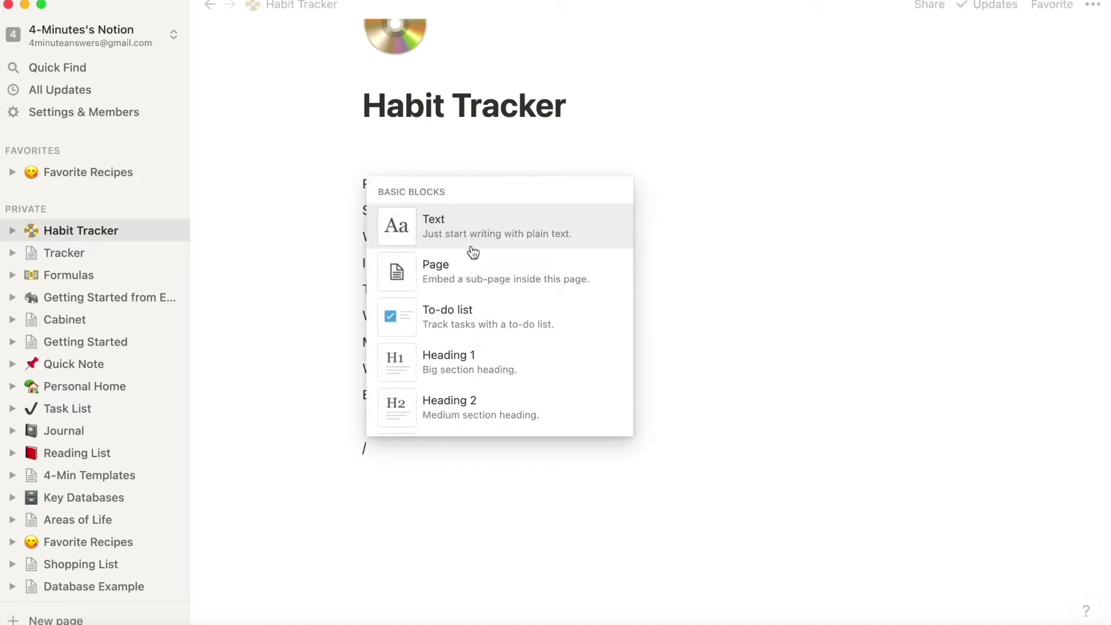
pyautogui.scroll(-10, 480, 290)
pyautogui.scroll(-5, 488, 316)
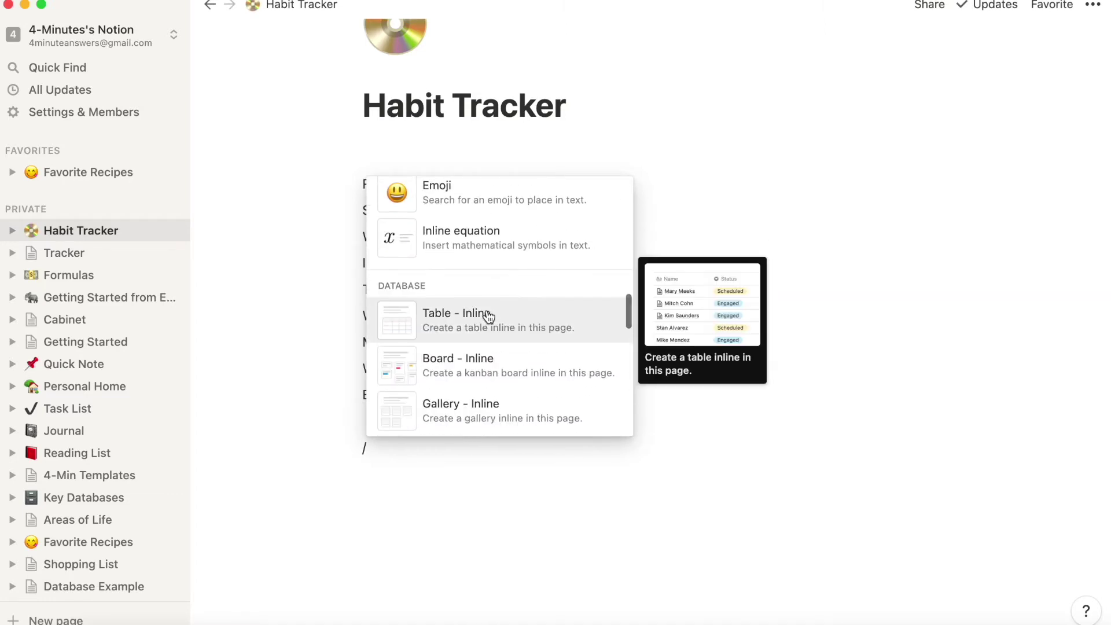
pyautogui.click(486, 317)
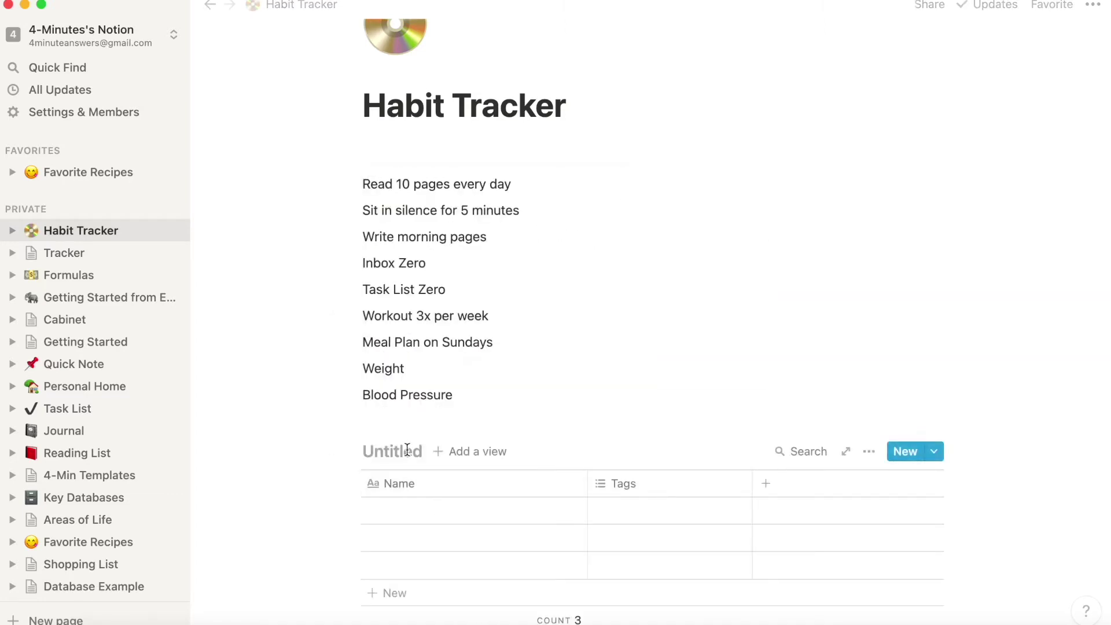
pyautogui.click(619, 484)
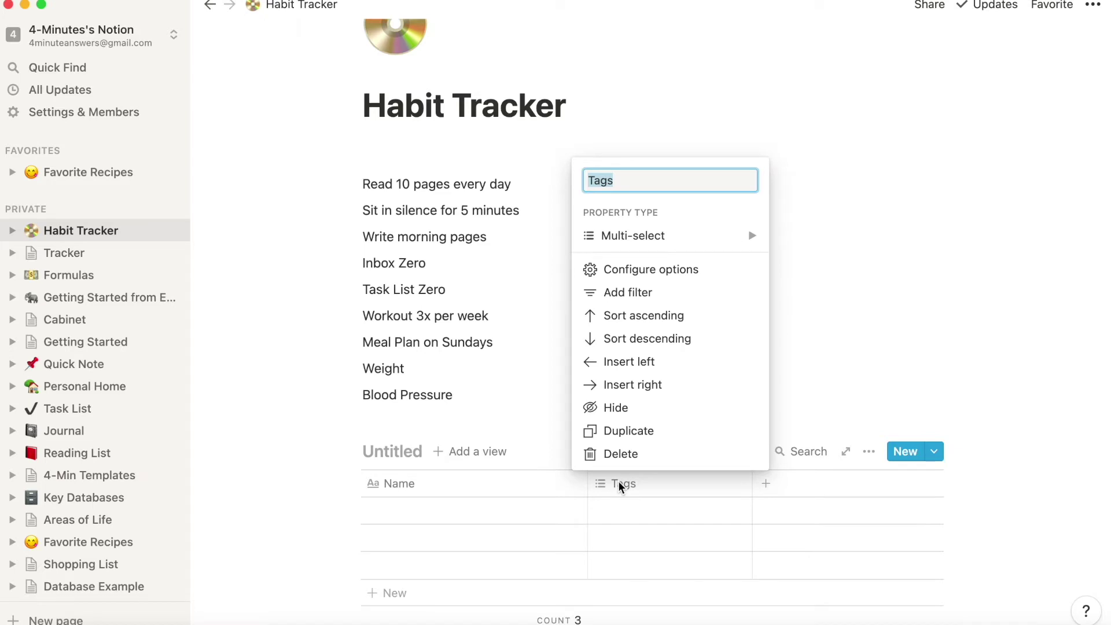
pyautogui.moveTo(718, 236)
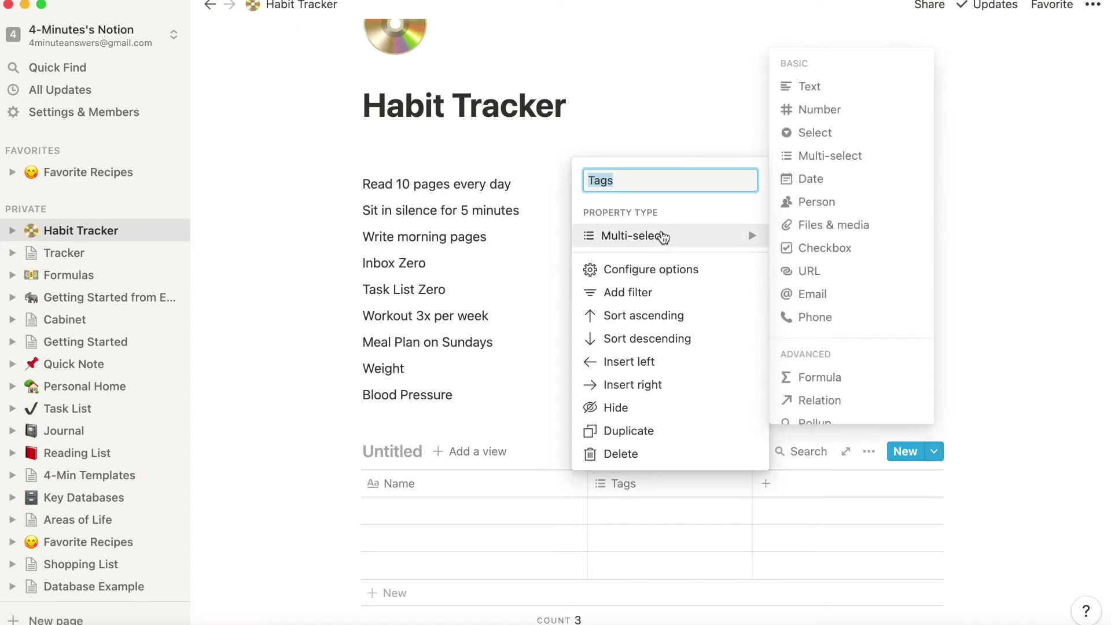
pyautogui.click(817, 249)
pyautogui.click(626, 486)
pyautogui.write('Re')
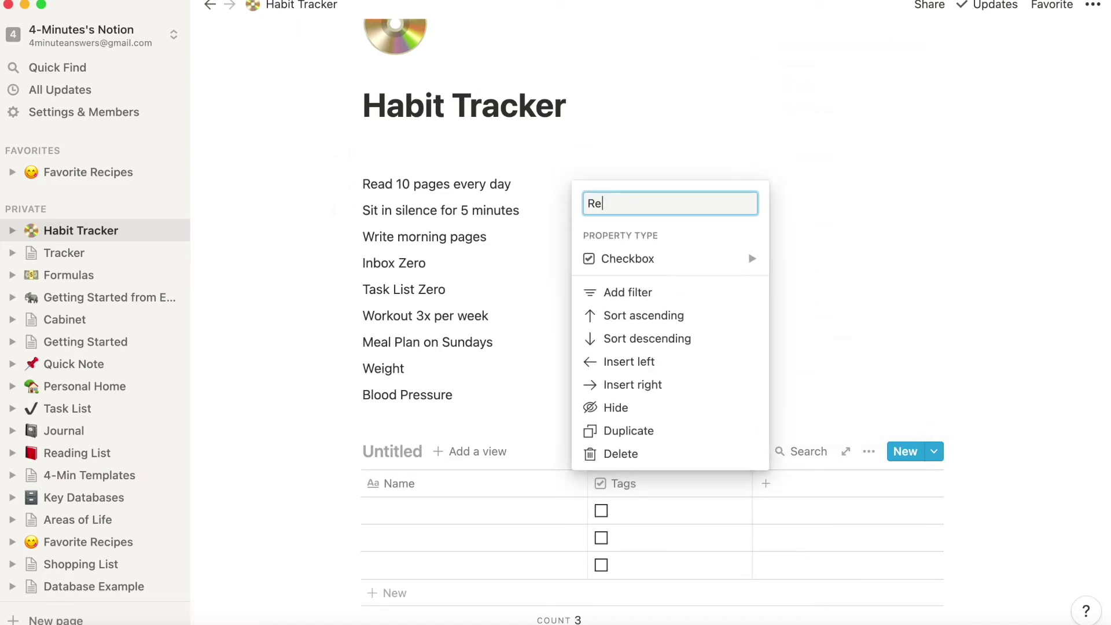
pyautogui.write('ading 10 pages')
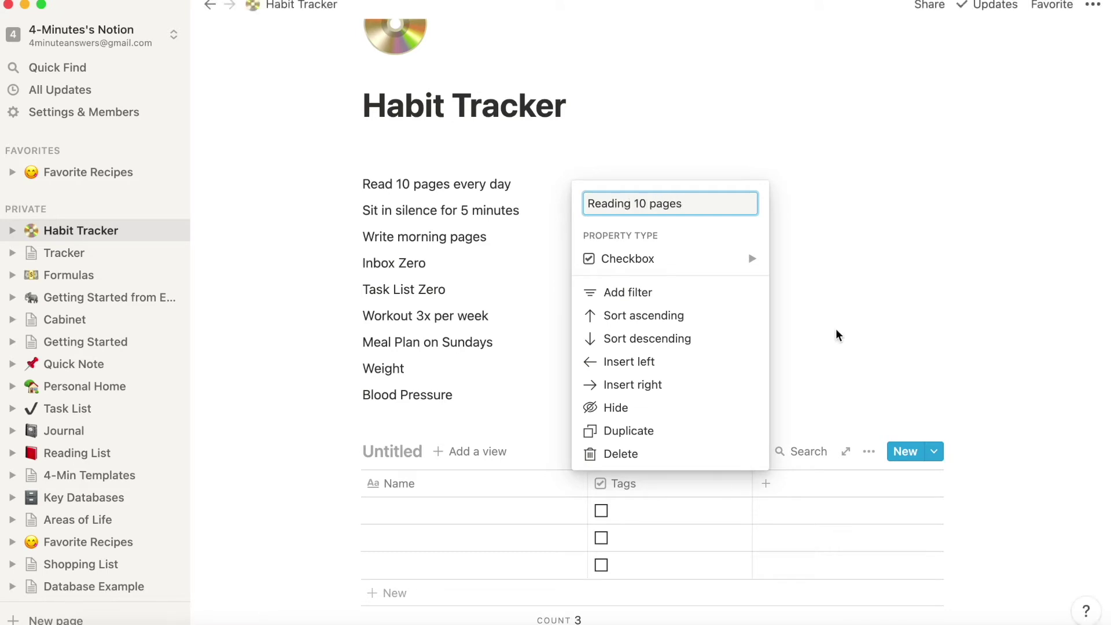
pyautogui.click(838, 332)
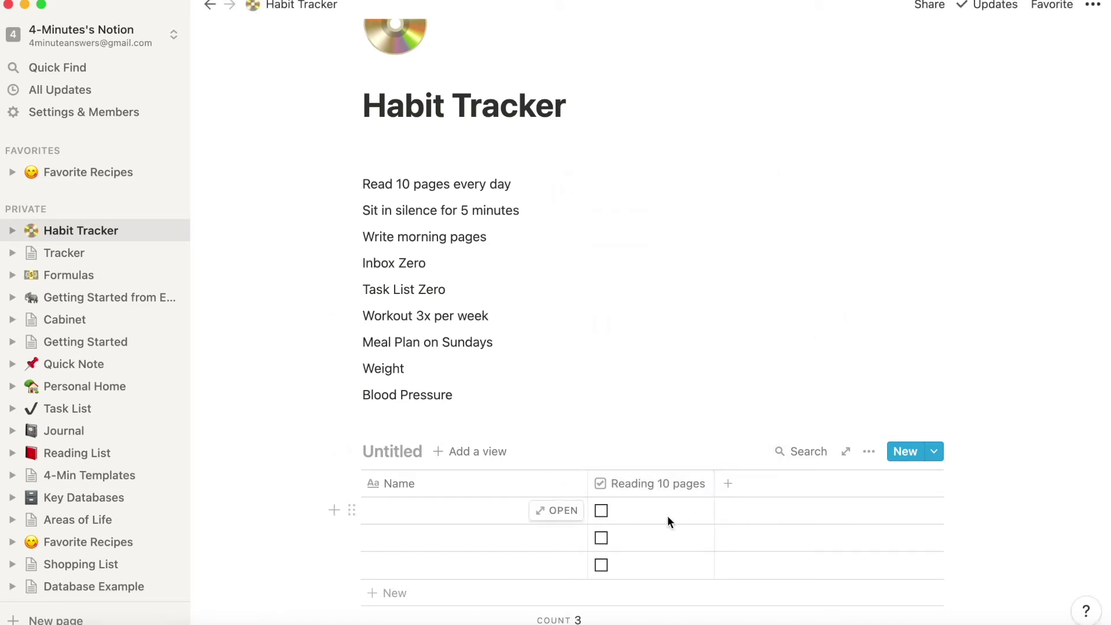
# Duplicate it as a 'Sit in silence' column, add a column, and resize the Name column
pyautogui.click(696, 489)
pyautogui.click(623, 428)
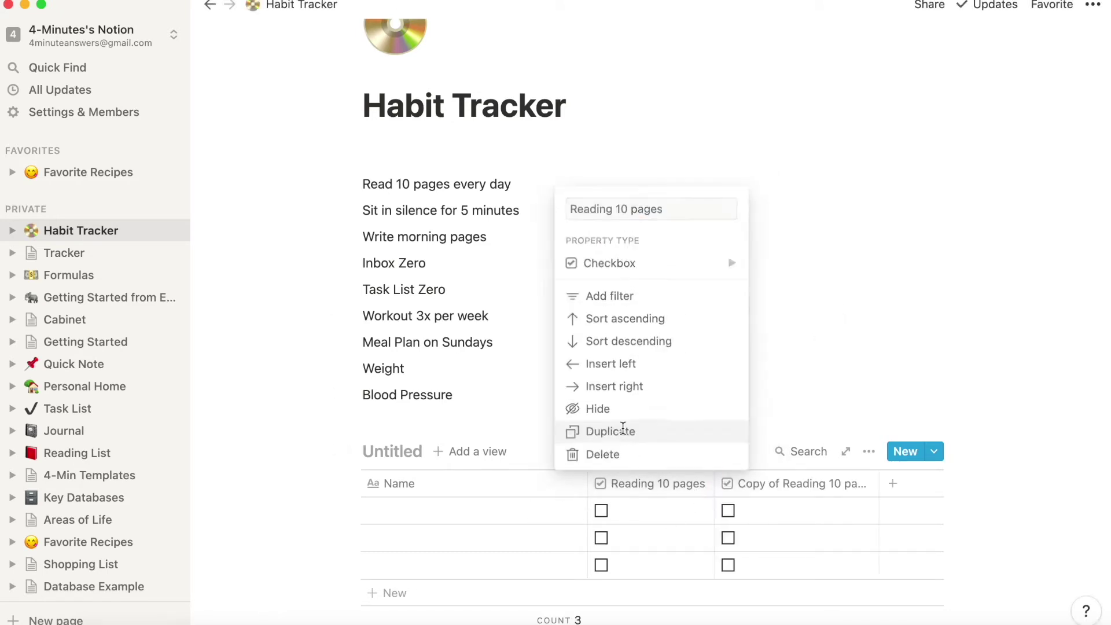
pyautogui.click(810, 486)
pyautogui.write('Sit in silence')
pyautogui.click(884, 486)
pyautogui.click(883, 486)
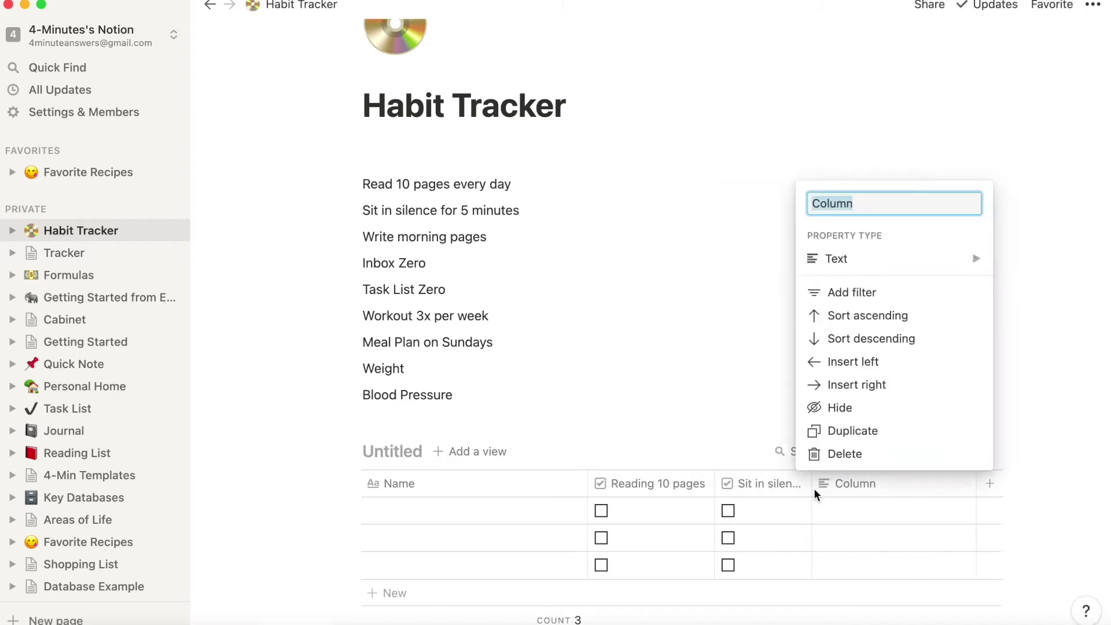
pyautogui.moveTo(814, 488); pyautogui.dragTo(819, 488)
pyautogui.moveTo(588, 487); pyautogui.dragTo(490, 486)
# Make the new column a 'Morning Pages' checkbox and duplicate it as 'In box Zero'
pyautogui.click(786, 488)
pyautogui.write('Morn')
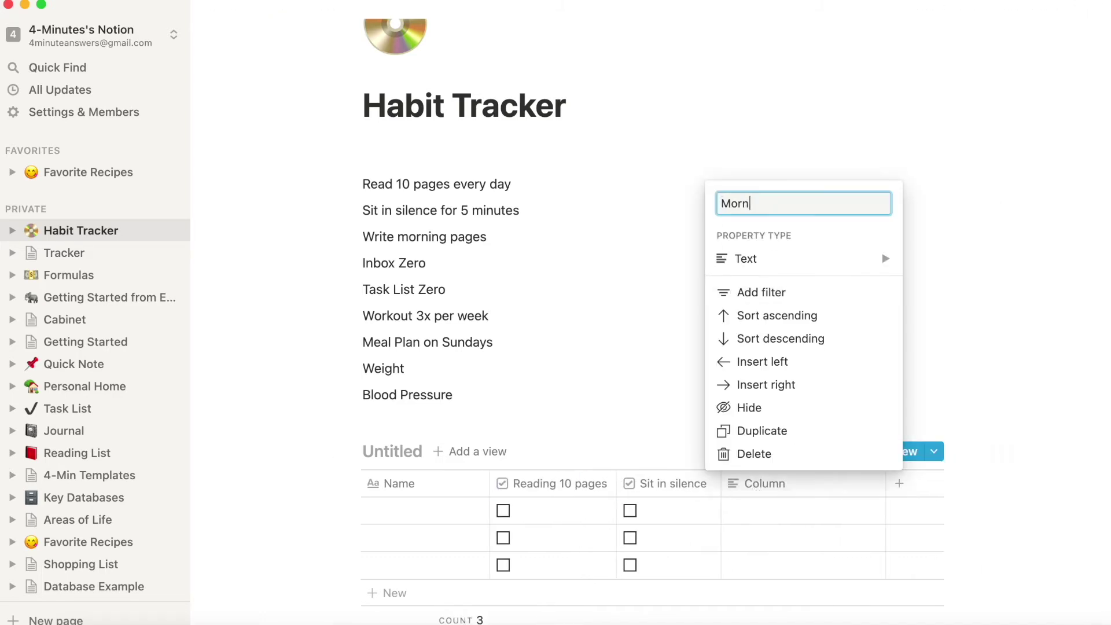
pyautogui.write('ing Pages')
pyautogui.click(810, 258)
pyautogui.click(949, 273)
pyautogui.click(799, 484)
pyautogui.click(769, 429)
pyautogui.write('In box Zero')
pyautogui.press('Return')
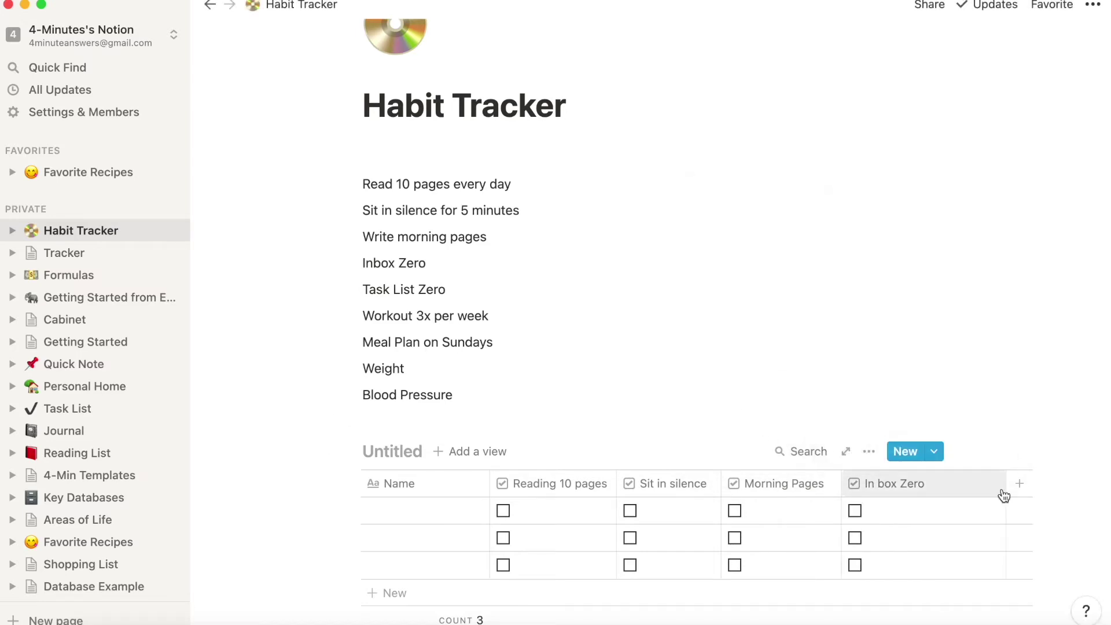
# Add a 'Task List Zero' checkbox column
pyautogui.click(950, 484)
pyautogui.write('Task List Zero')
pyautogui.press('Return')
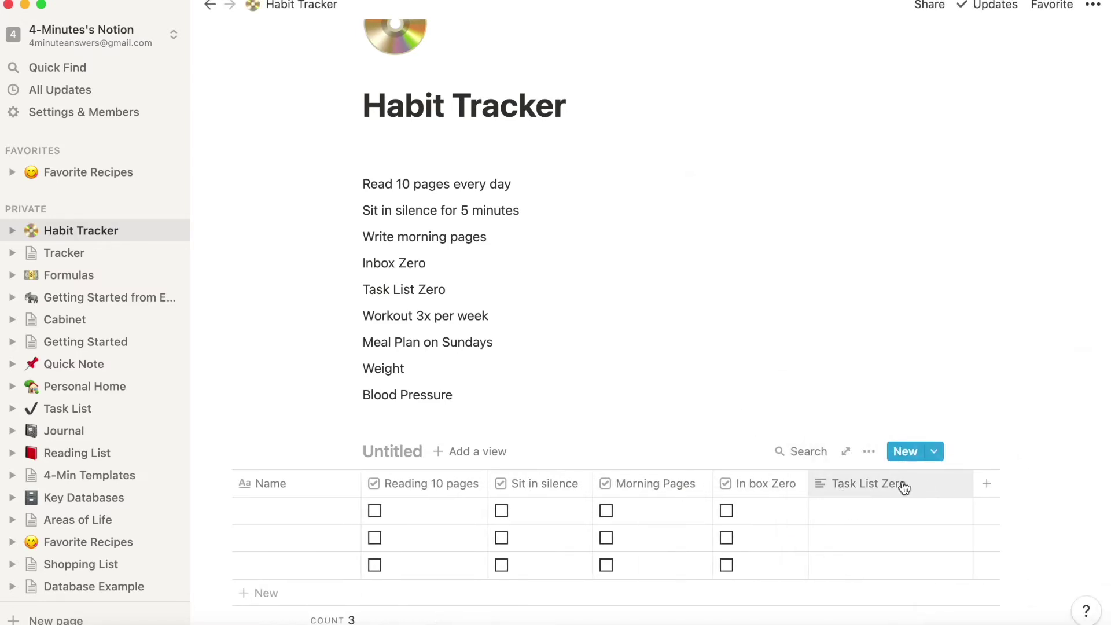
pyautogui.click(902, 485)
pyautogui.click(833, 259)
pyautogui.click(683, 271)
# Duplicate Task List Zero and rename the copy to 'Meal Plan (Sun)'
pyautogui.click(892, 484)
pyautogui.click(834, 429)
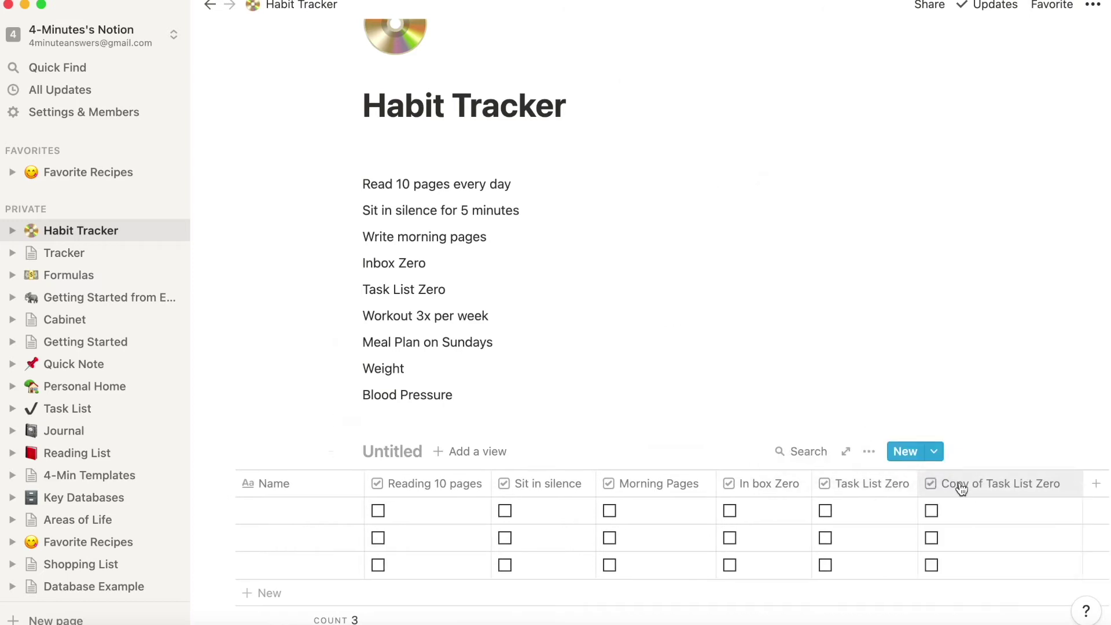
pyautogui.click(877, 484)
pyautogui.write('Workout 3x week')
pyautogui.press('Return')
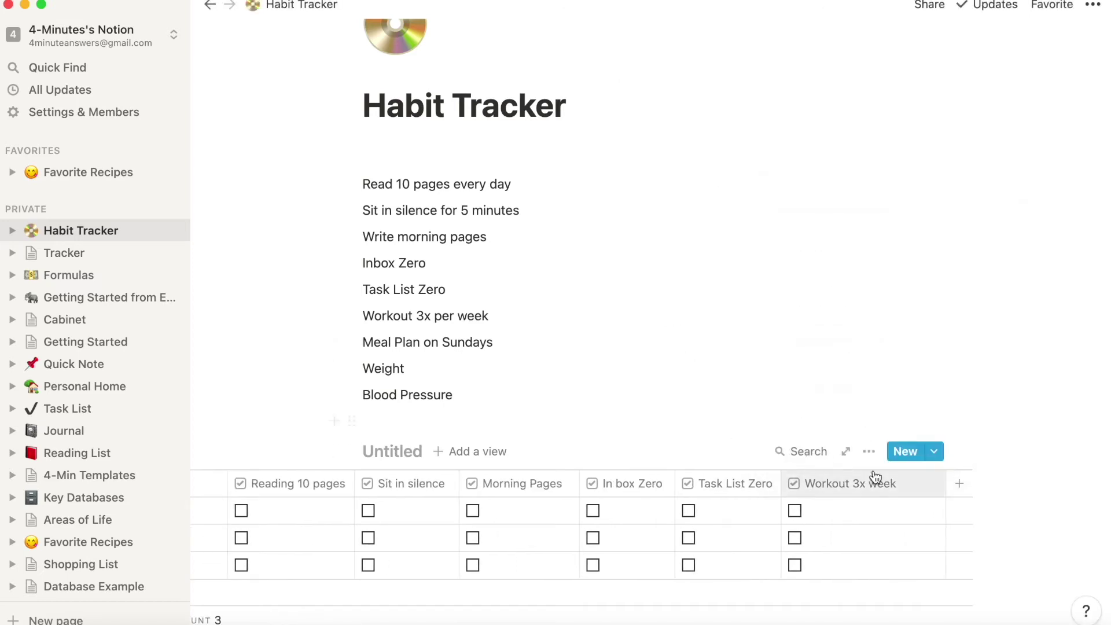
pyautogui.click(884, 491)
pyautogui.write('Meal Plan (Sun)')
pyautogui.press('Return')
# Add a Weight number column and a Blood Pressure column
pyautogui.click(931, 484)
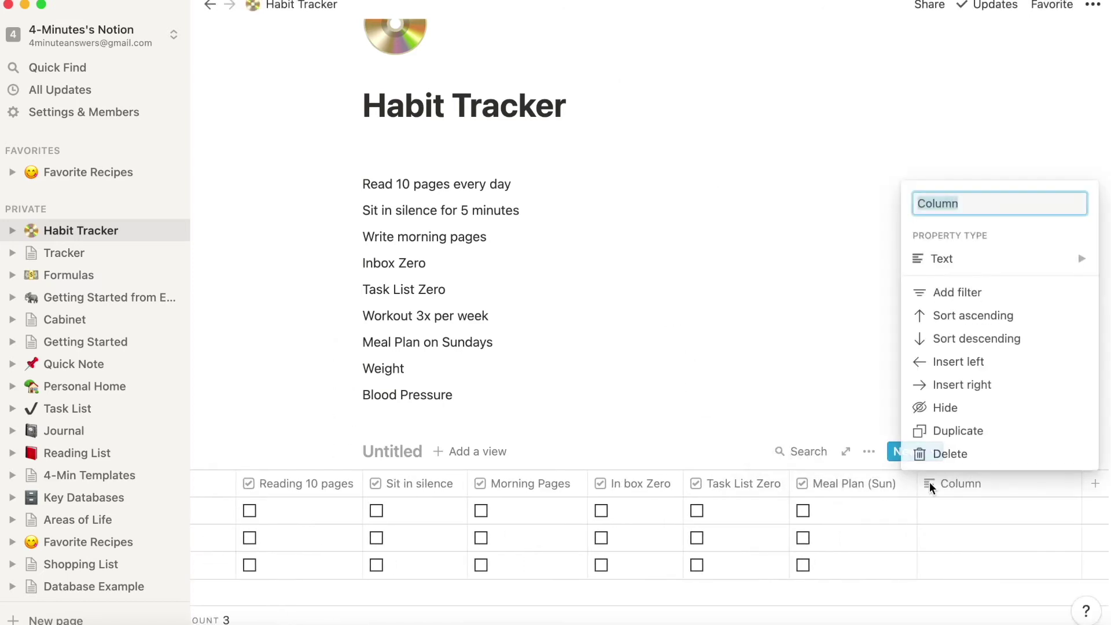
pyautogui.write('Weight')
pyautogui.click(920, 258)
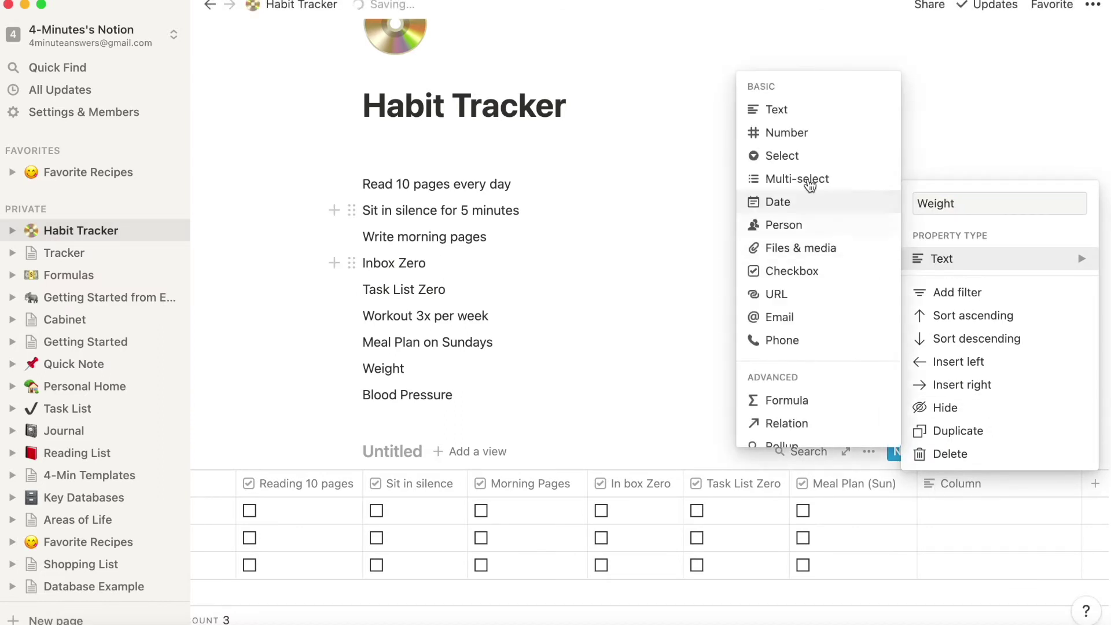
pyautogui.click(806, 141)
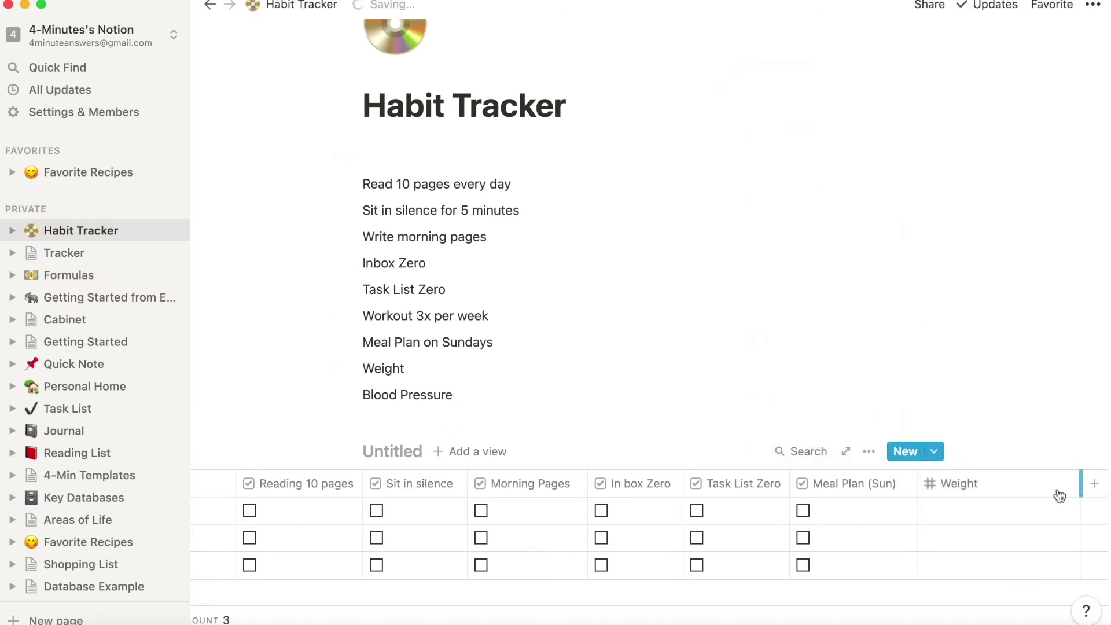
pyautogui.click(1015, 492)
pyautogui.write('Blood Pressure')
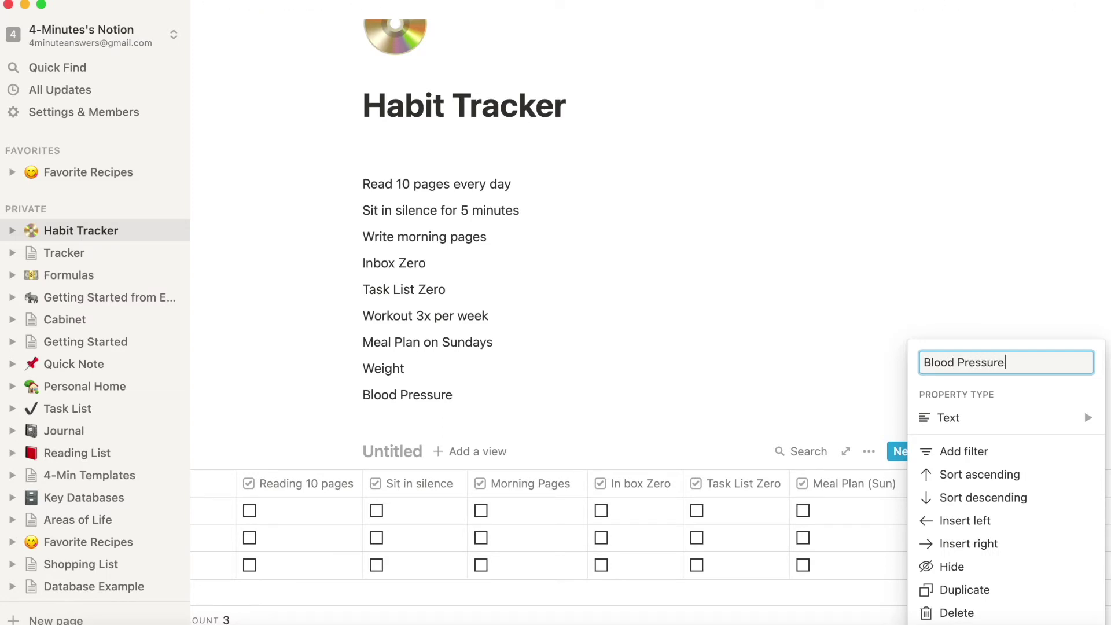
pyautogui.press('Return')
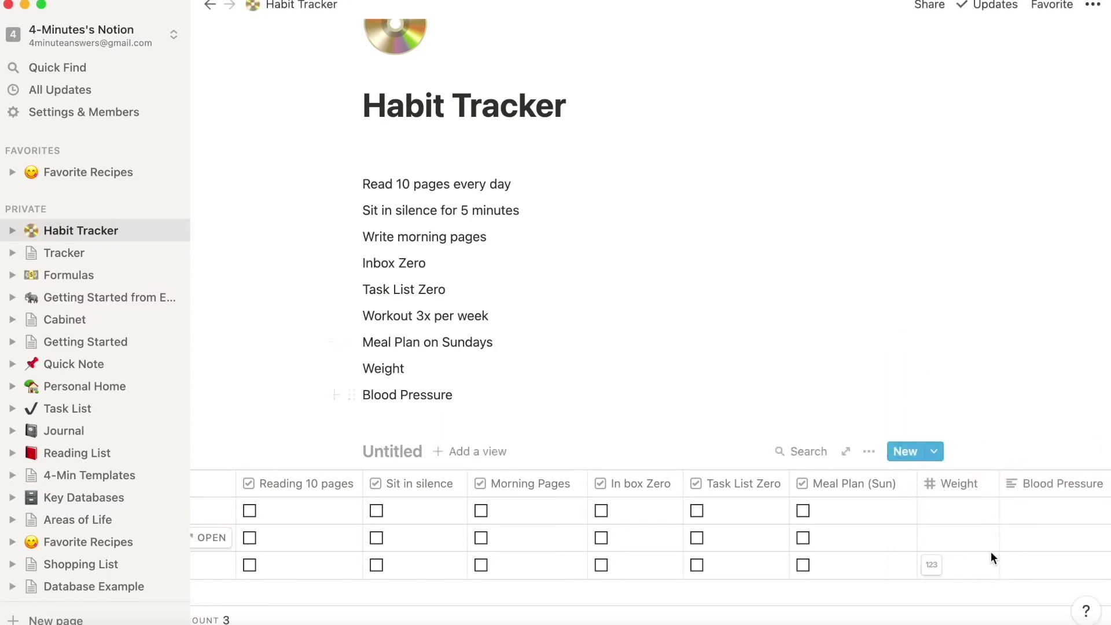
# Insert a narrow Date property column right of Name
pyautogui.hscroll(-5, 991, 551)
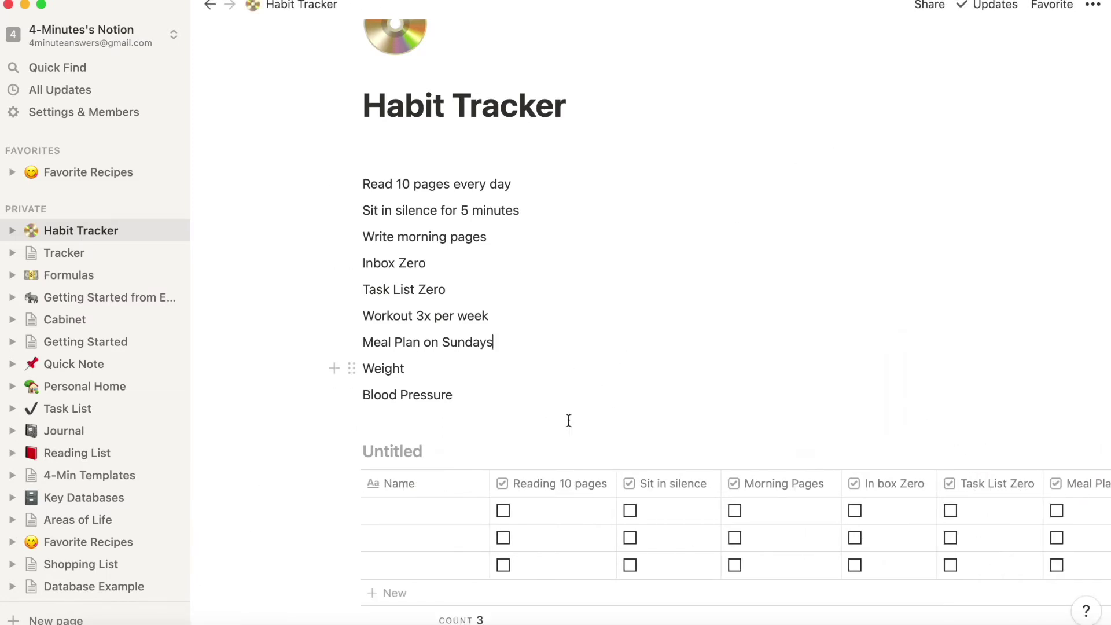
pyautogui.click(456, 491)
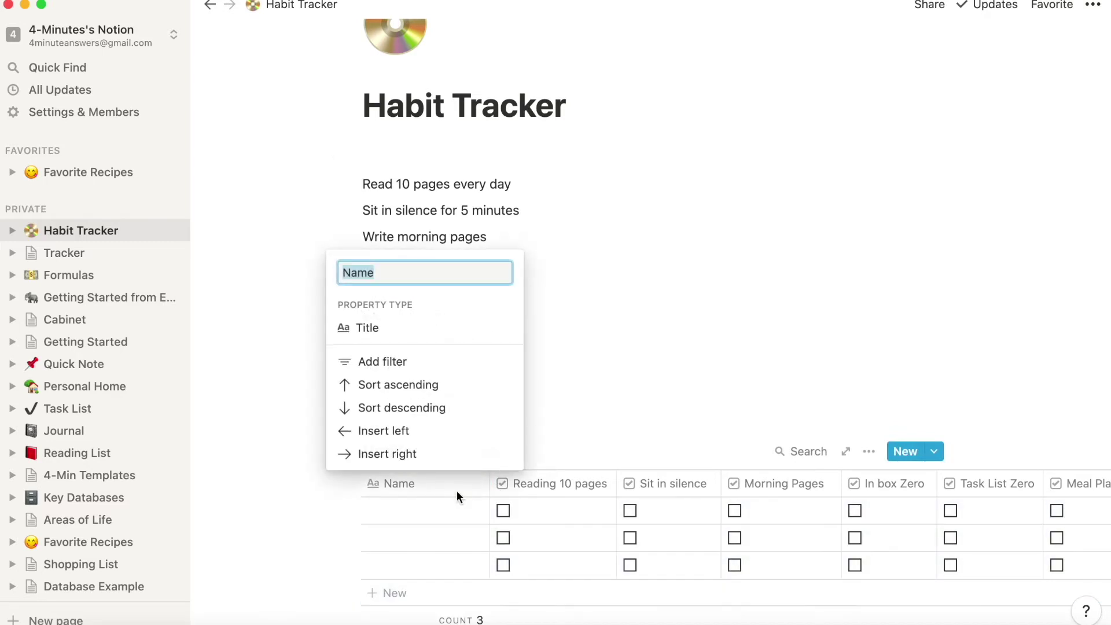
pyautogui.click(452, 455)
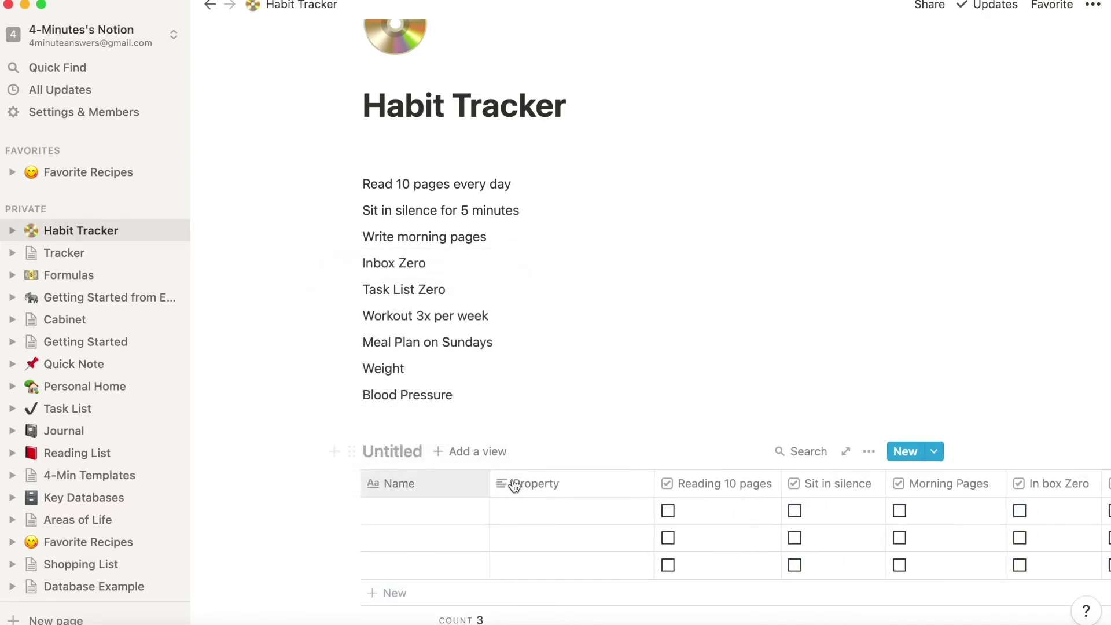
pyautogui.click(515, 485)
pyautogui.write('Date')
pyautogui.moveTo(524, 261)
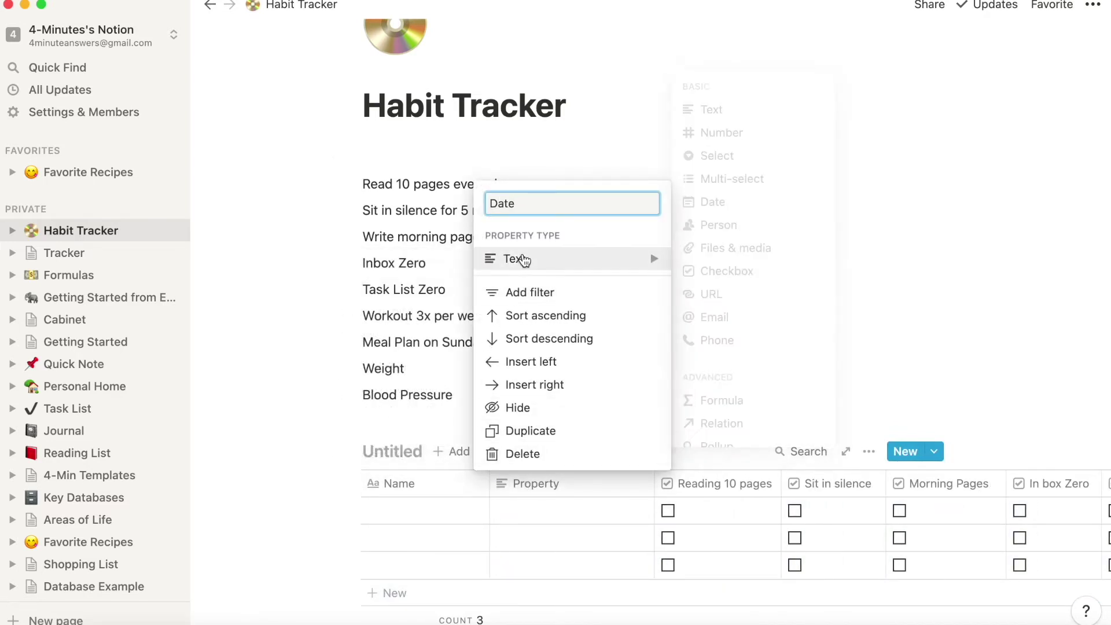
pyautogui.click(714, 201)
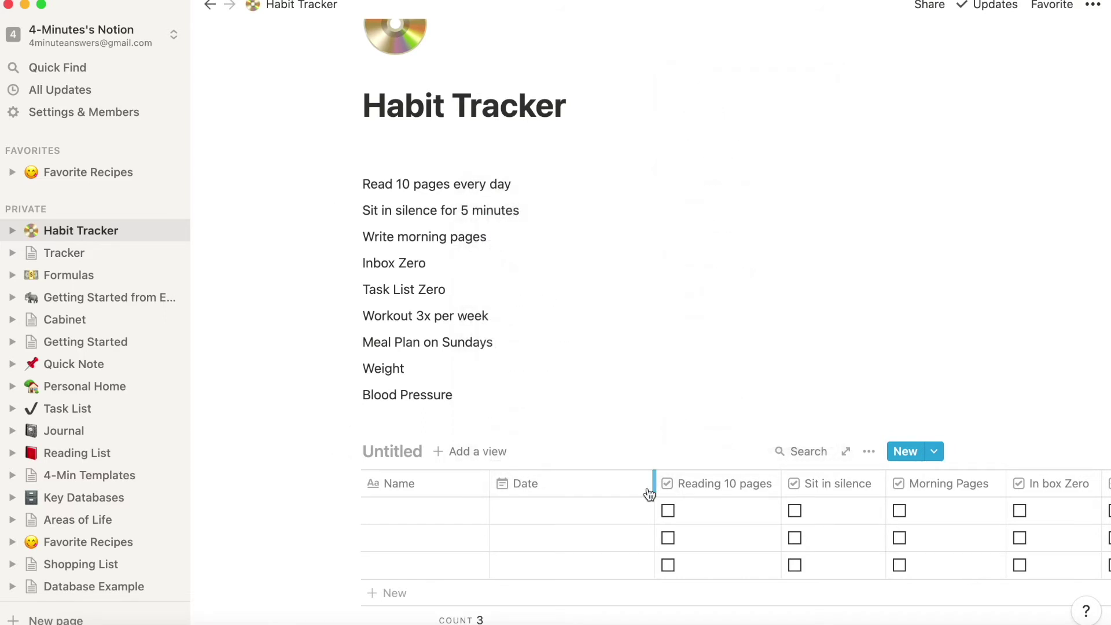
pyautogui.moveTo(649, 493); pyautogui.dragTo(570, 489)
pyautogui.click(665, 351)
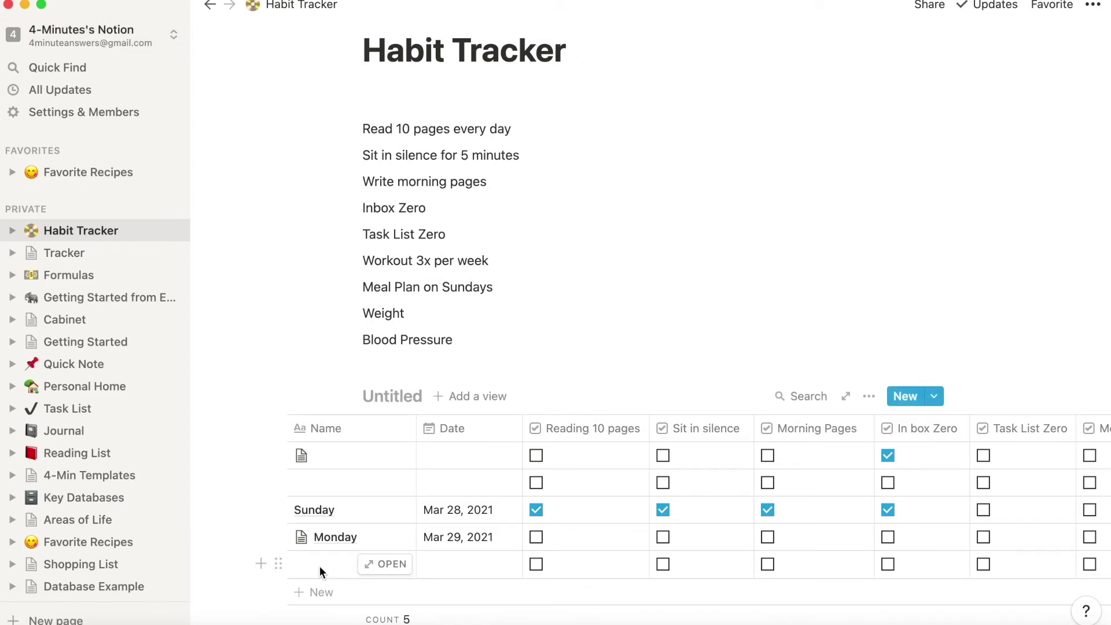
# Date the last row Mar 30, 2021 and tick Reading 10 pages
pyautogui.click(460, 565)
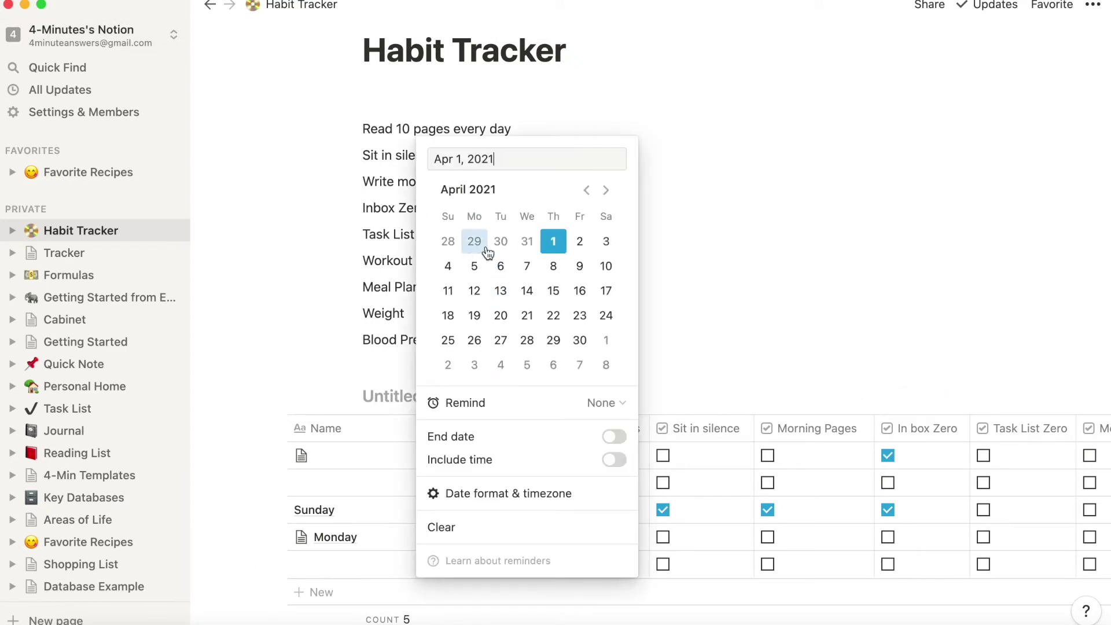
pyautogui.click(500, 241)
pyautogui.click(687, 317)
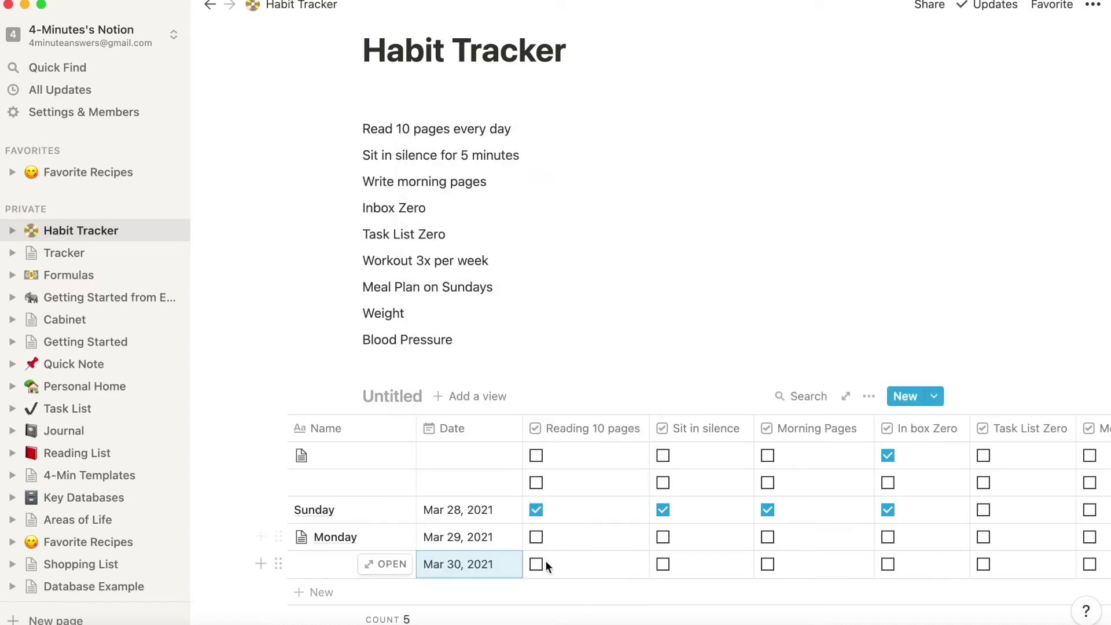
pyautogui.click(536, 565)
# Add a new row to the table and open it as a page
pyautogui.scroll(-5, 406, 515)
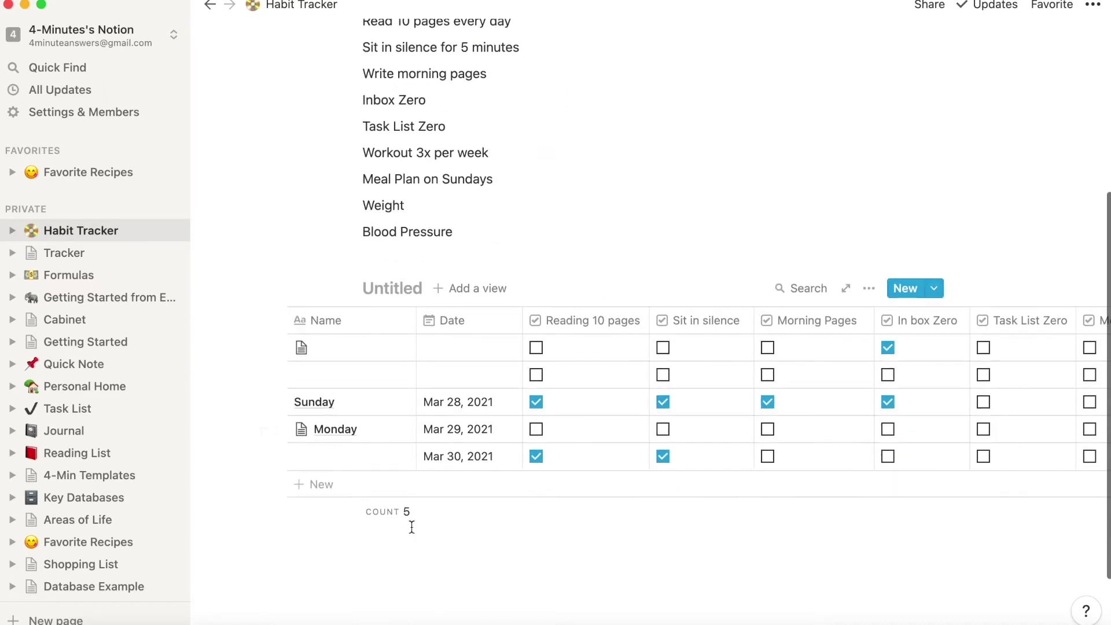
pyautogui.click(382, 462)
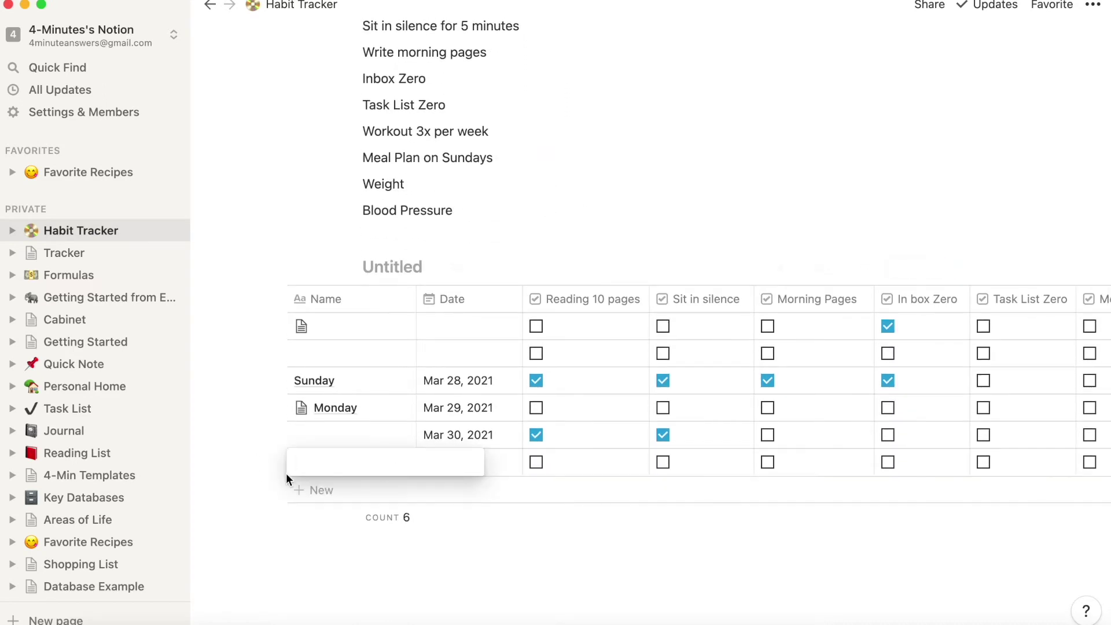
pyautogui.click(395, 461)
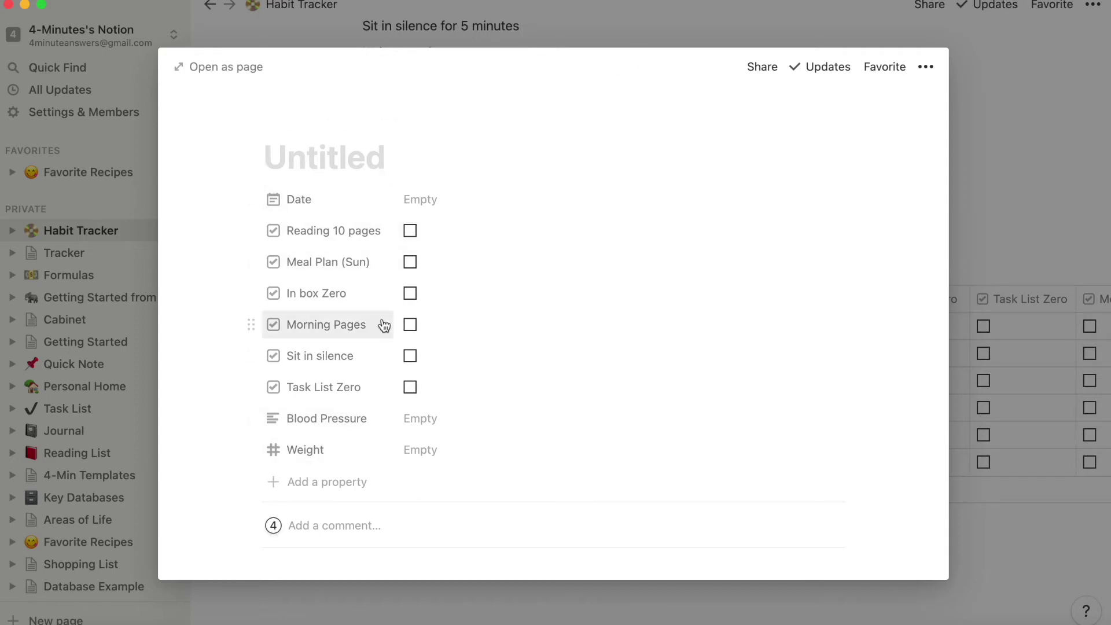
# Close the new row's page and show the habit table's row template list
pyautogui.click(347, 155)
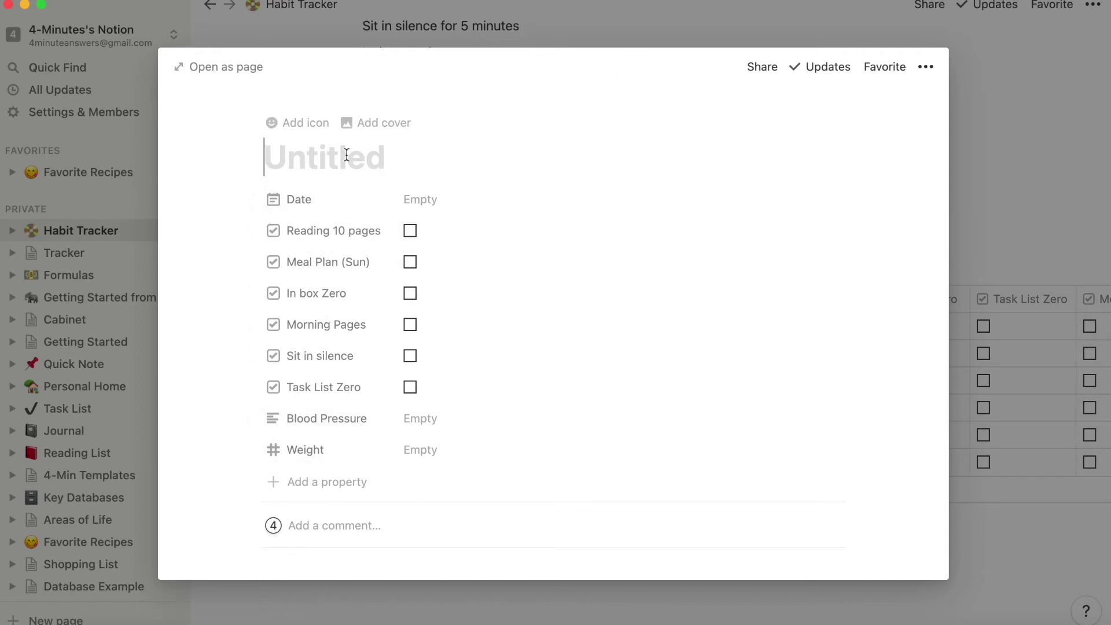
pyautogui.click(643, 23)
pyautogui.scroll(-1, 923, 342)
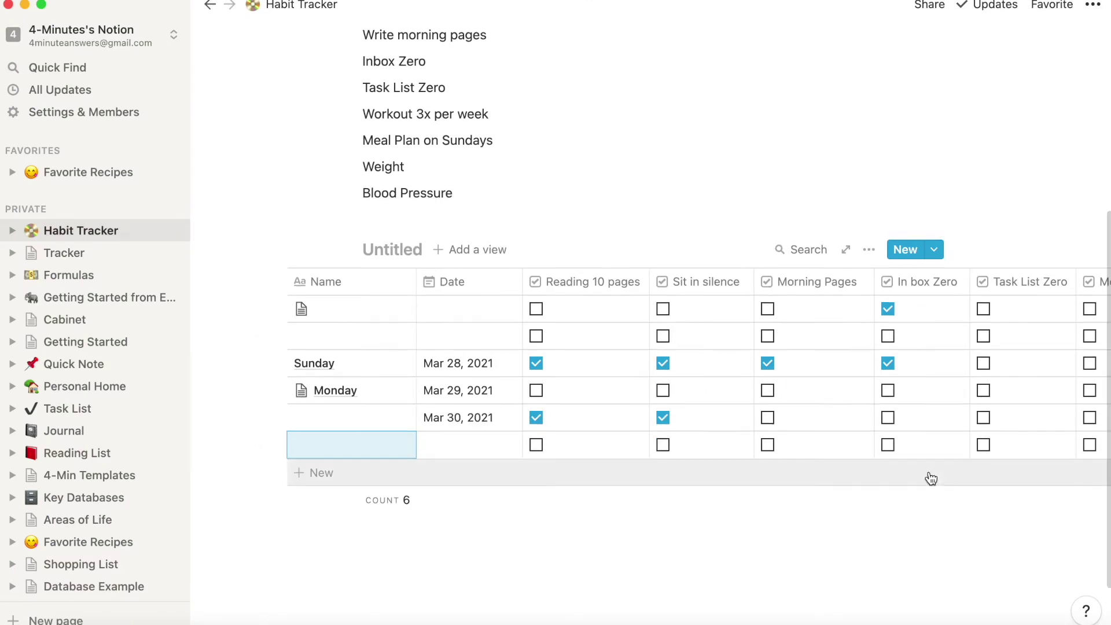
pyautogui.hscroll(1, 930, 446)
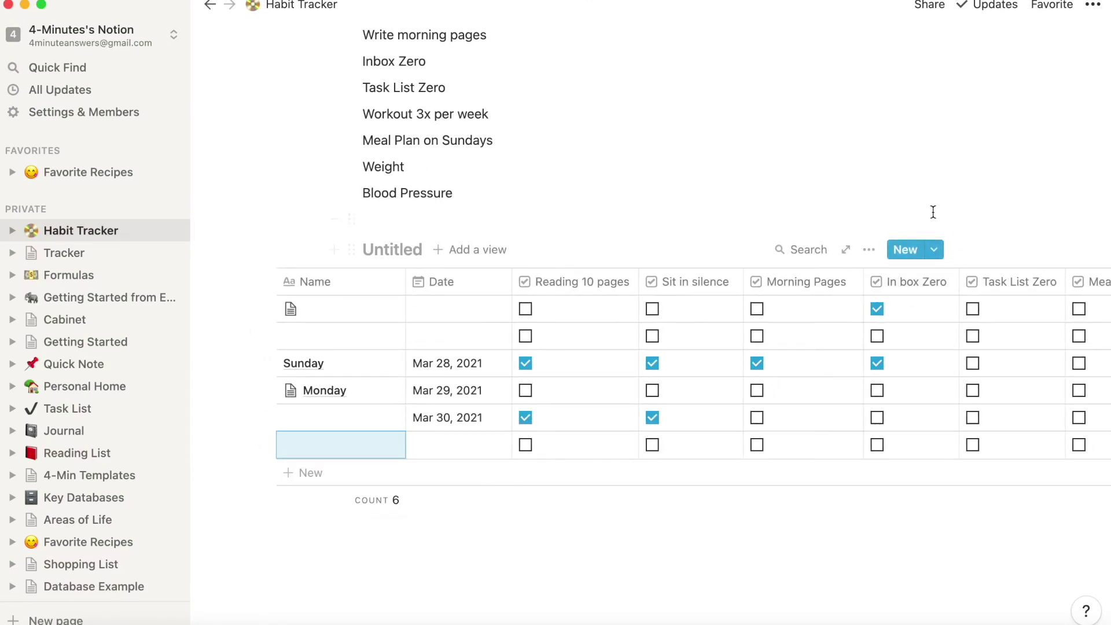
pyautogui.click(934, 250)
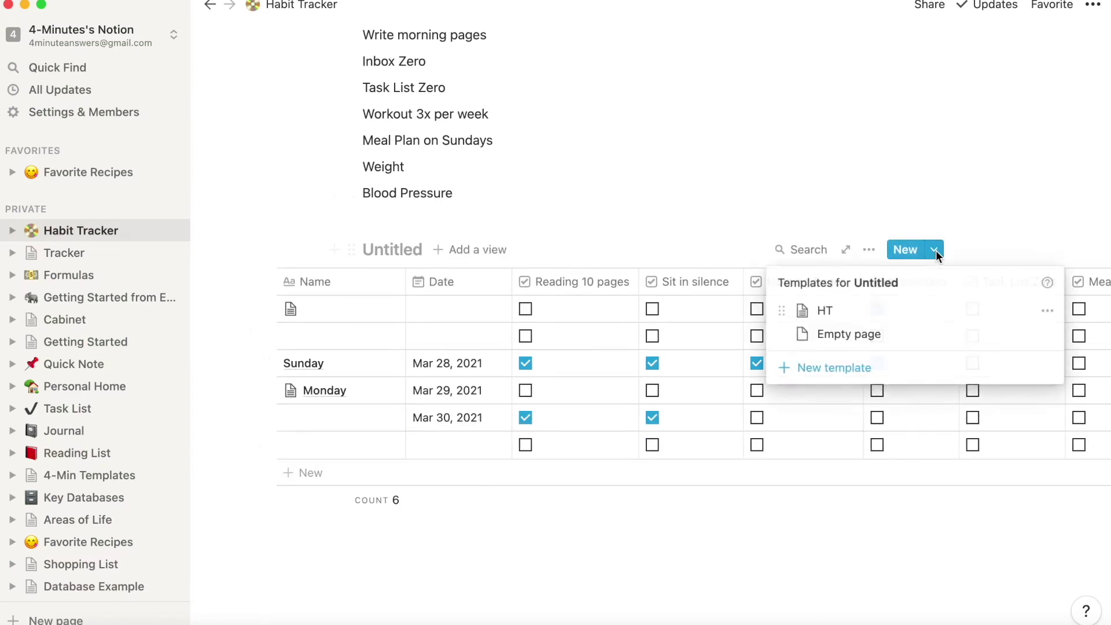
# Create a new row template, move Task List Zero above Sit in silence, and add '3 Big Successes'
pyautogui.click(857, 368)
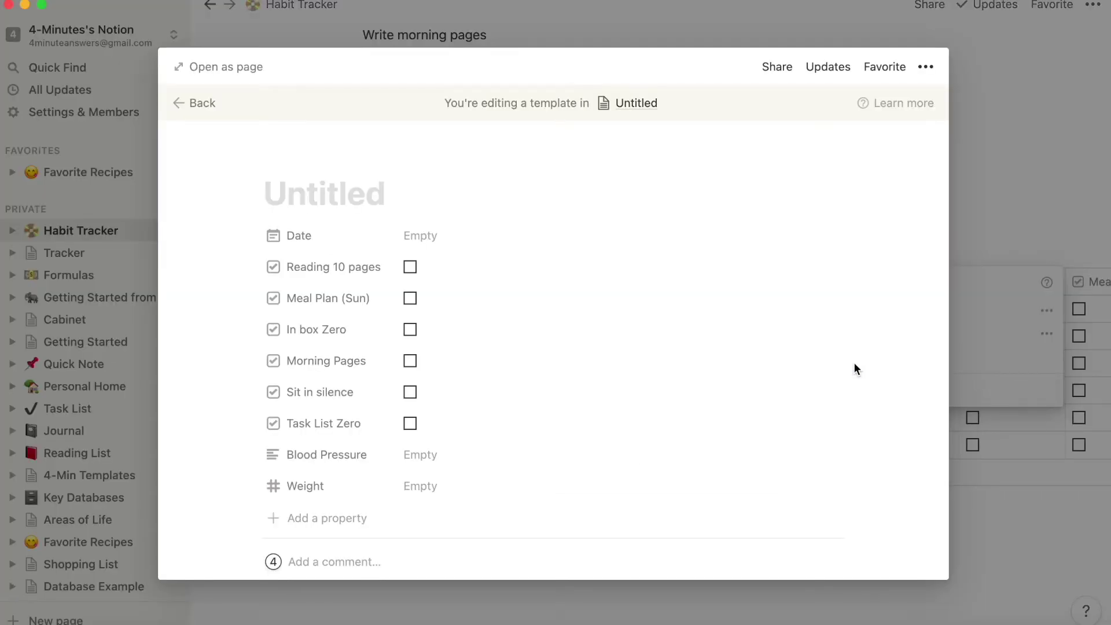
pyautogui.write('Habit Tracker')
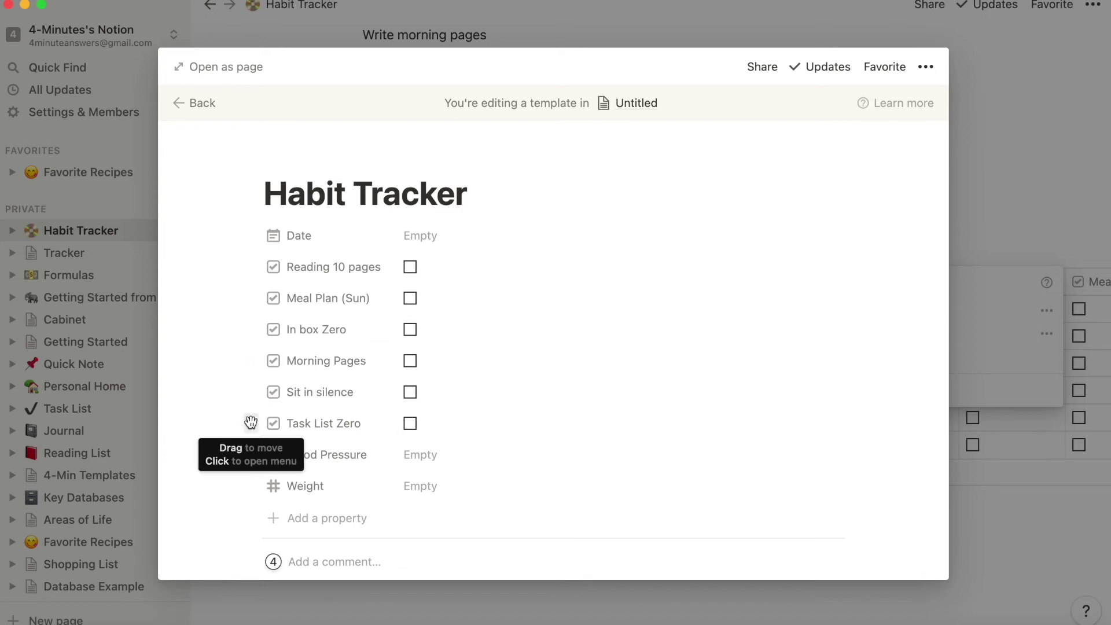
pyautogui.moveTo(250, 422); pyautogui.dragTo(249, 392)
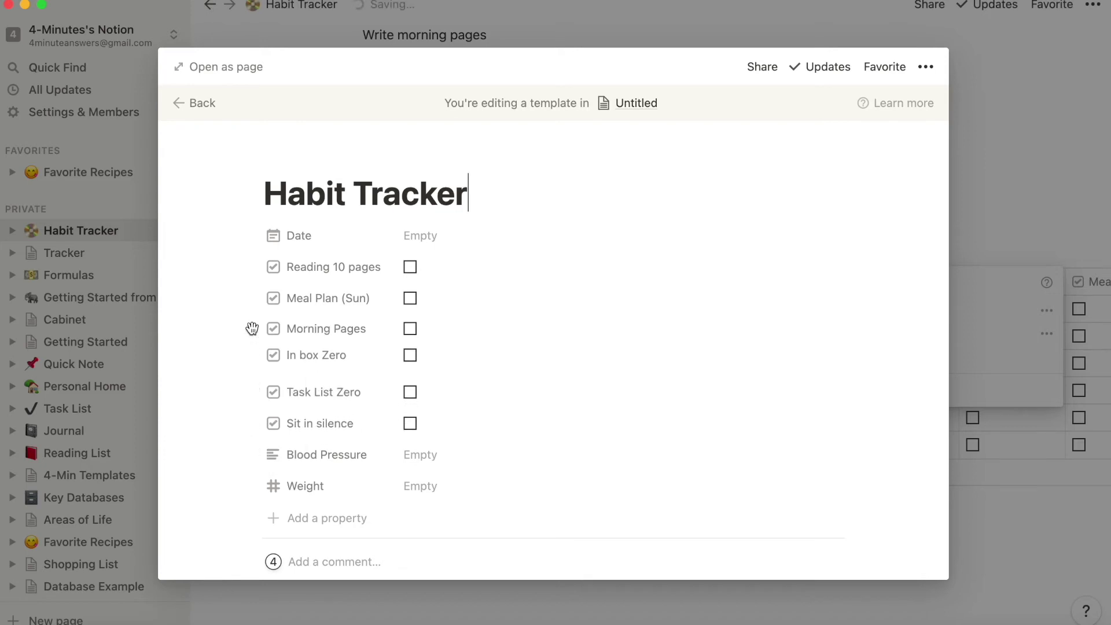
pyautogui.scroll(-4, 636, 401)
pyautogui.click(312, 401)
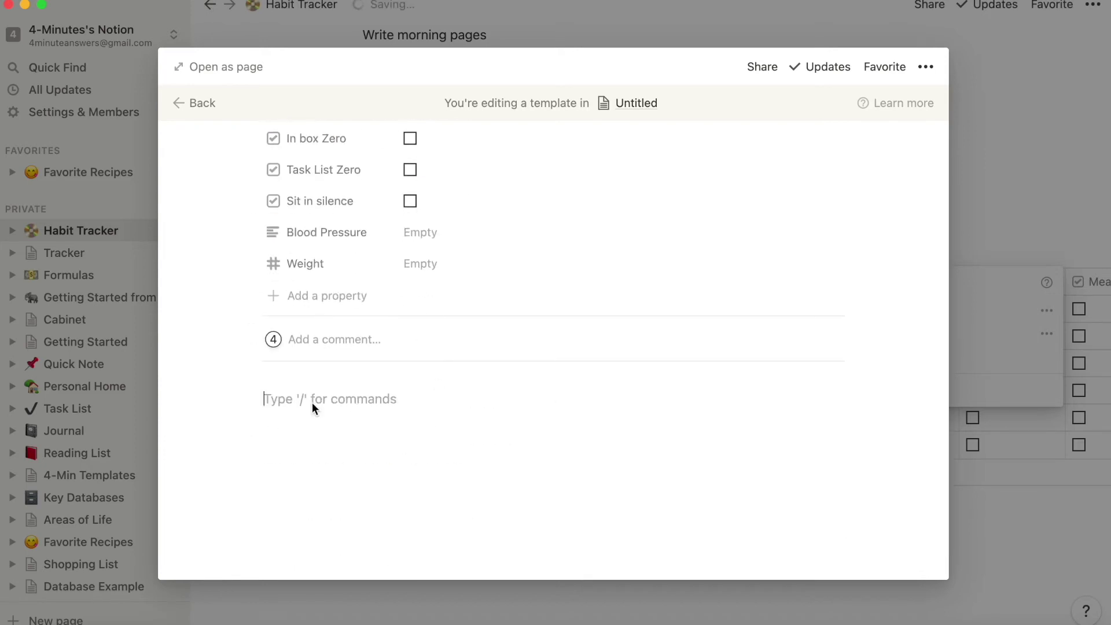
pyautogui.write('3 Big Successes')
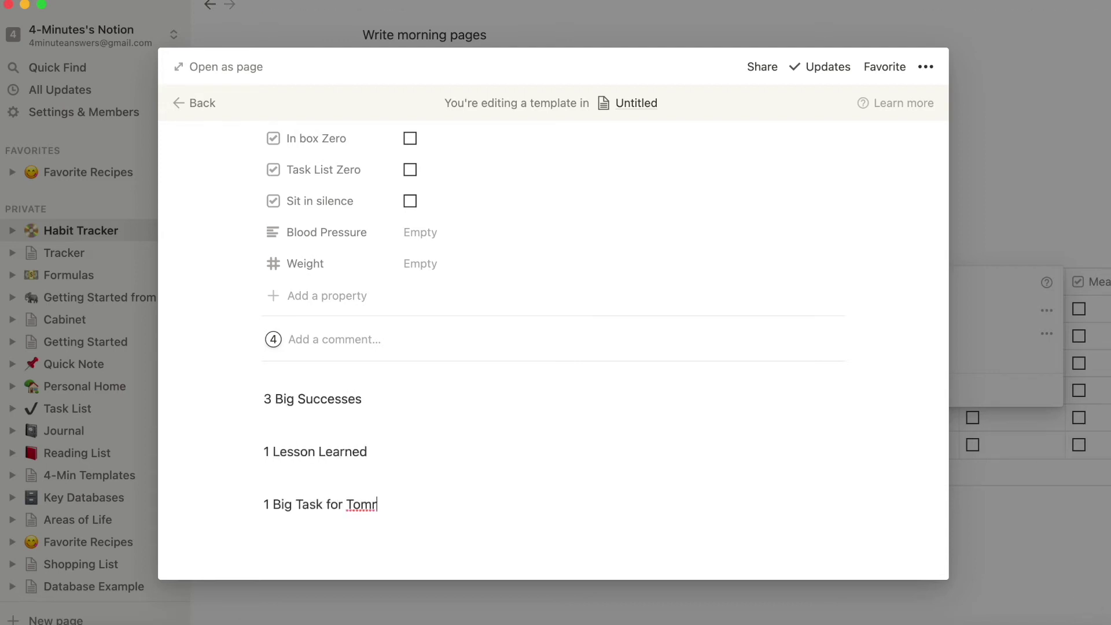
# Make 3 Big Successes, 1 Lesson Learned and 1 Big Task for Tomorrow Heading 3, then close the editor
pyautogui.click(253, 399)
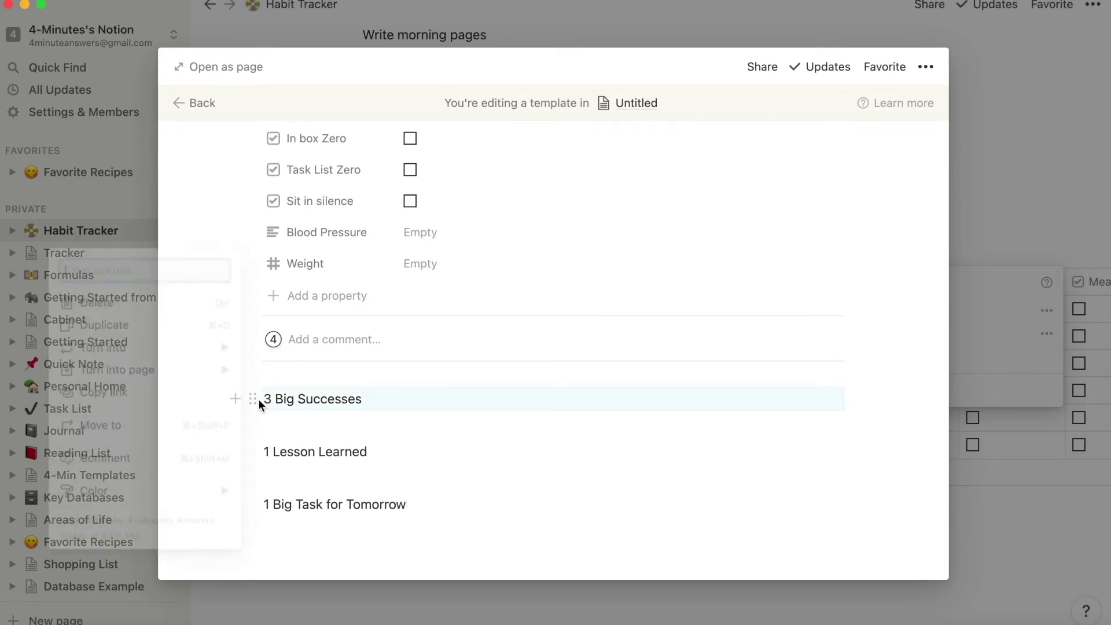
pyautogui.press('Escape')
pyautogui.click(253, 398)
pyautogui.moveTo(99, 346)
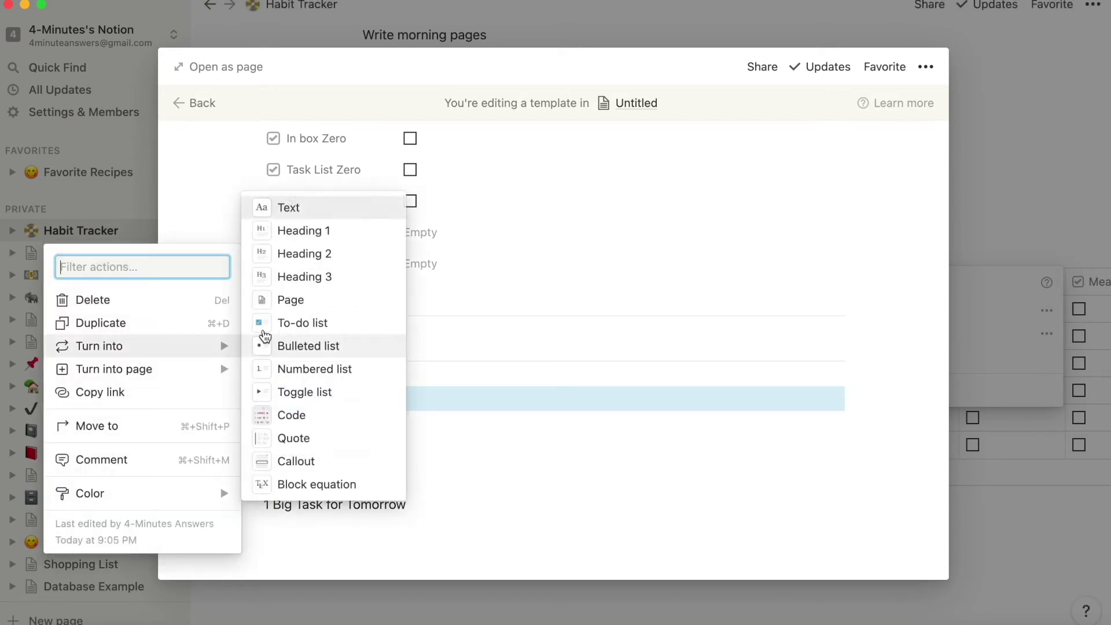
pyautogui.click(301, 276)
pyautogui.click(253, 457)
pyautogui.moveTo(99, 404)
pyautogui.click(296, 335)
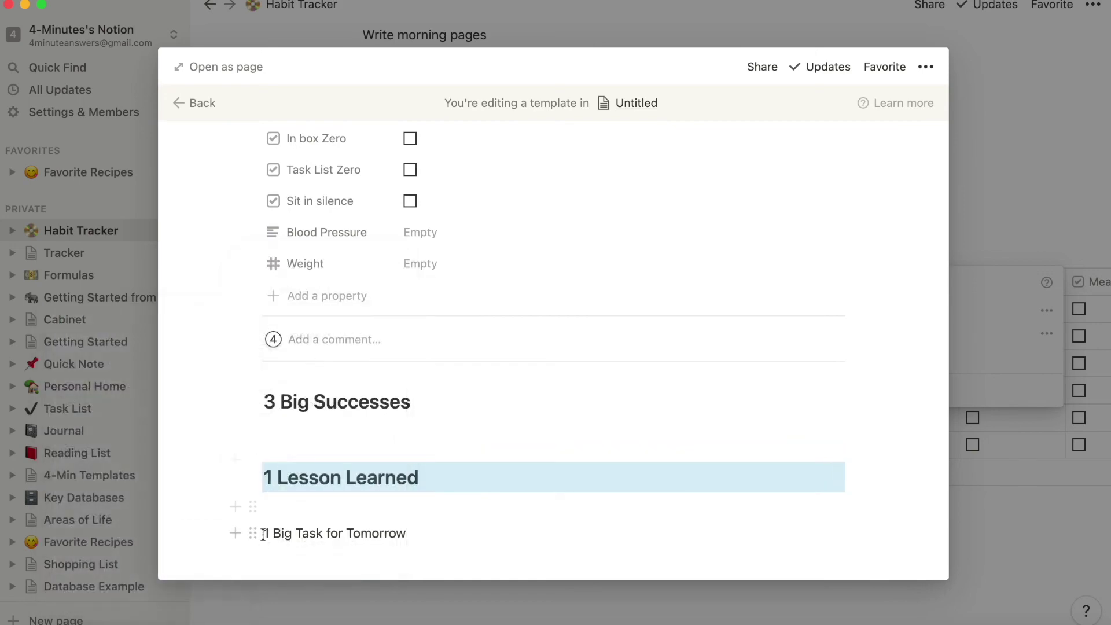
pyautogui.click(255, 534)
pyautogui.moveTo(222, 421)
pyautogui.click(298, 353)
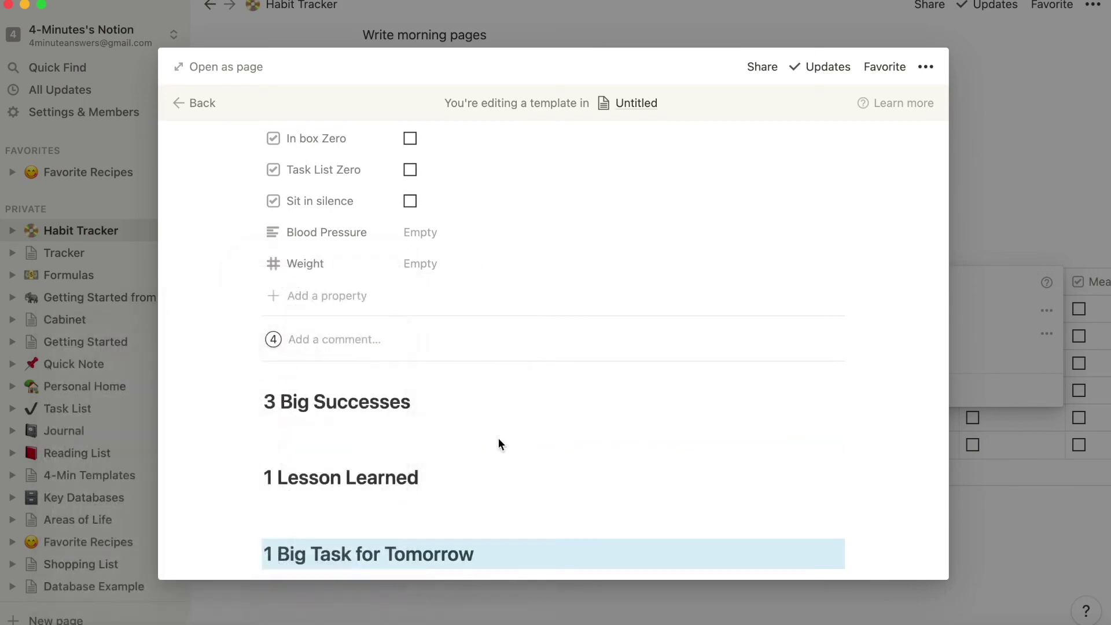
pyautogui.click(970, 346)
pyautogui.hscroll(2, 970, 346)
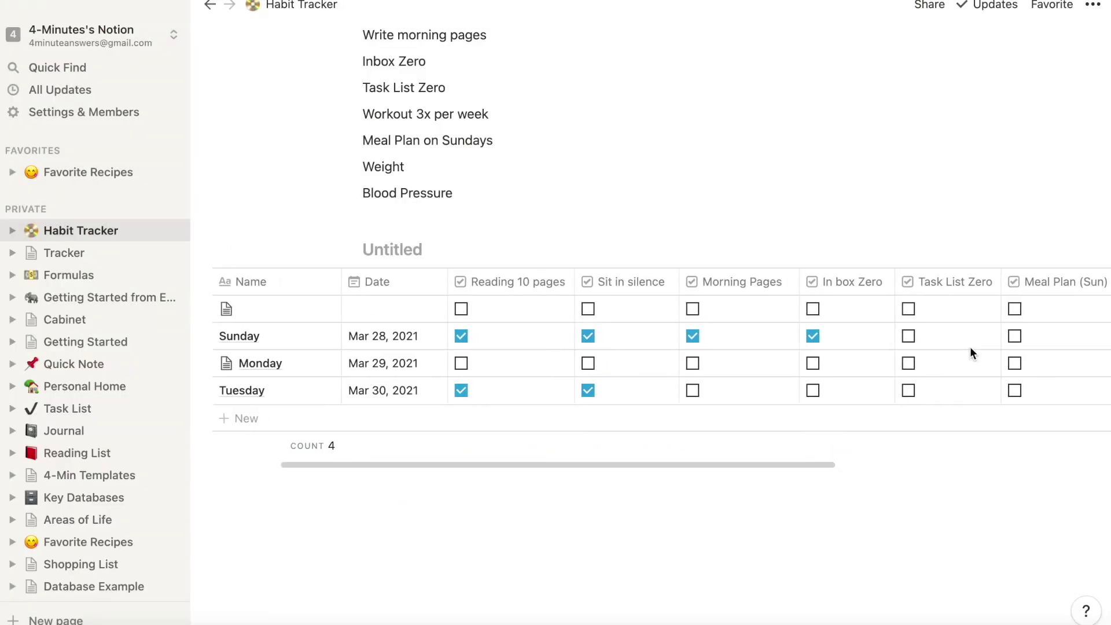
# Add a new table entry from the Habit Tracker template
pyautogui.hscroll(-2, 970, 348)
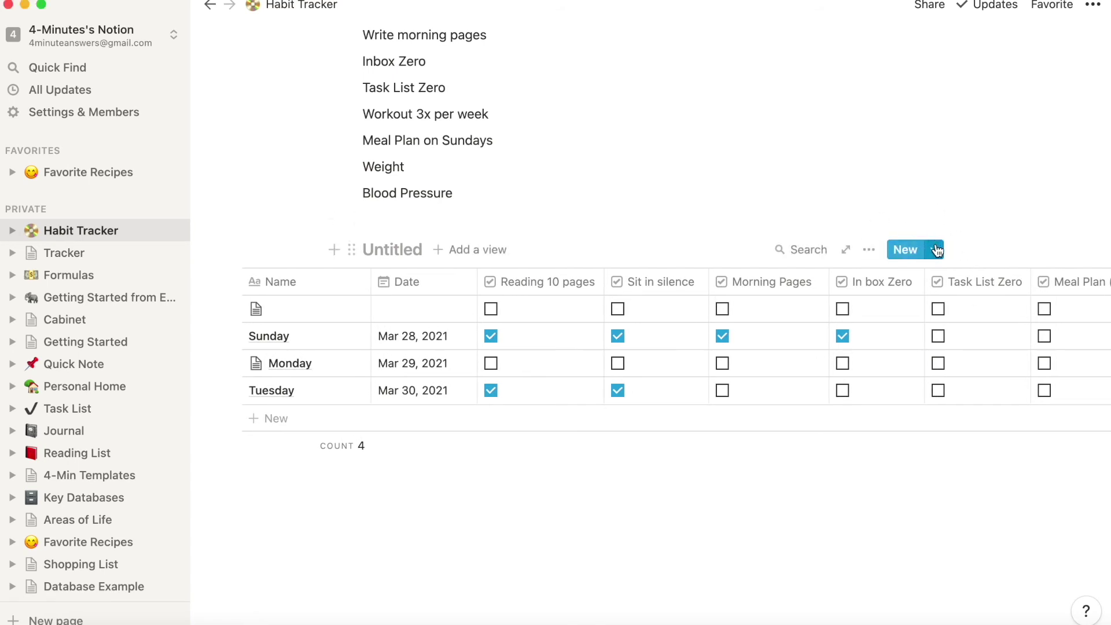
pyautogui.click(936, 249)
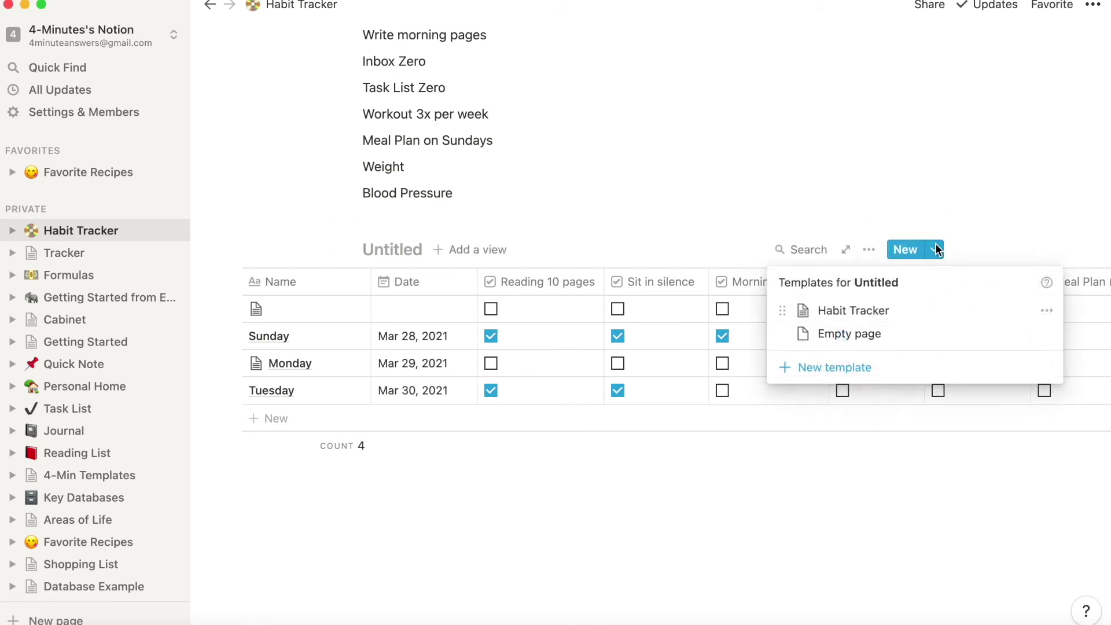
pyautogui.click(875, 311)
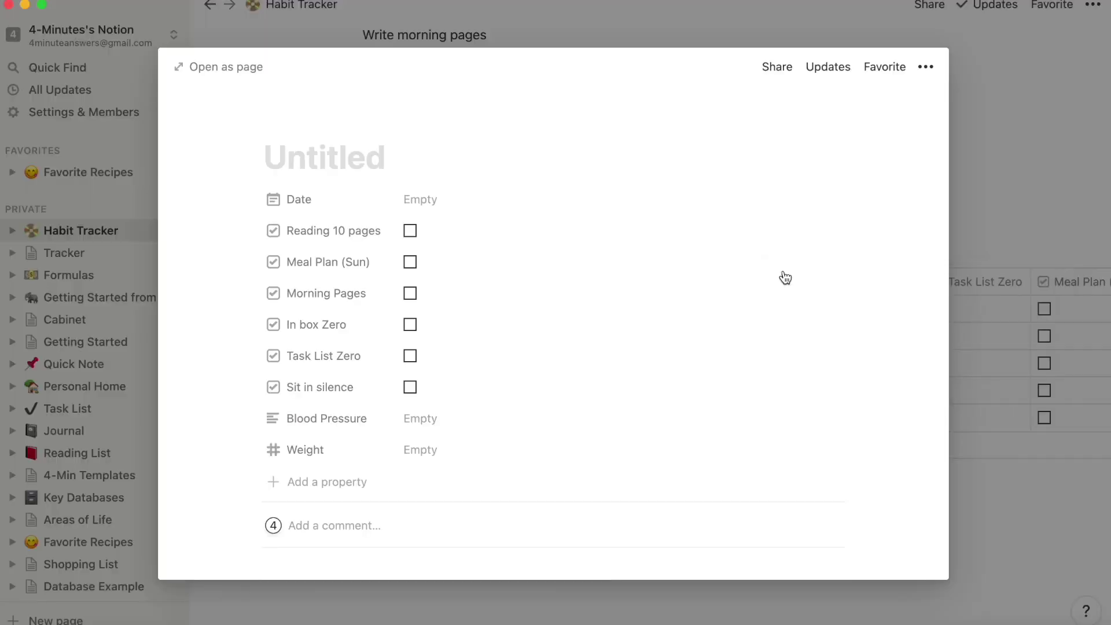
pyautogui.scroll(-2, 696, 405)
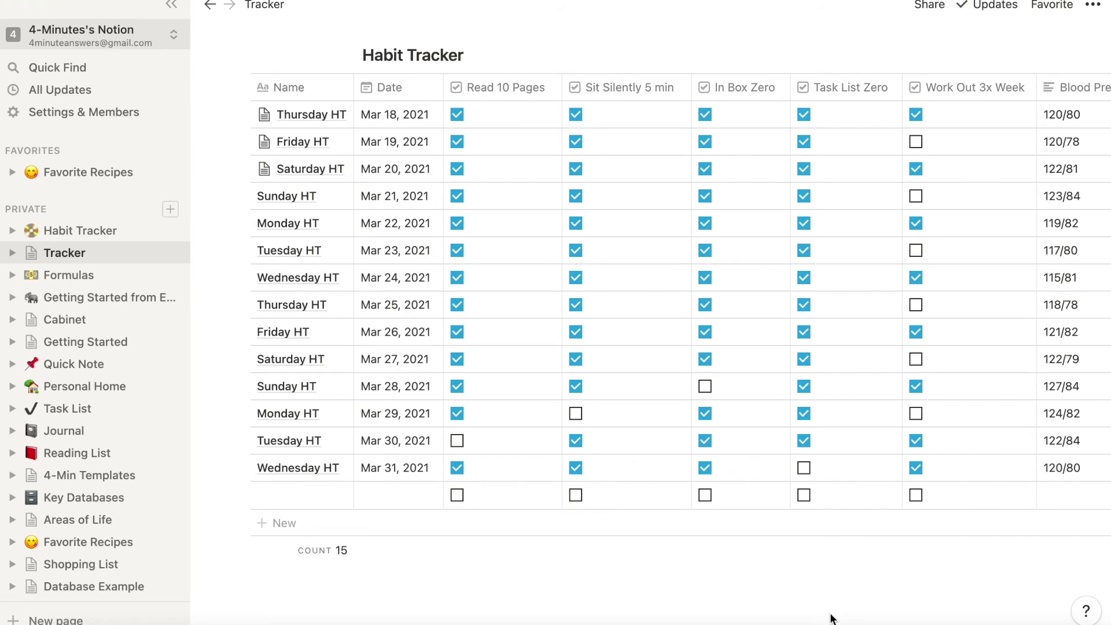
# Add a new filter rule on the Date property to the Habit Tracker table view
pyautogui.hscroll(3, 850, 443)
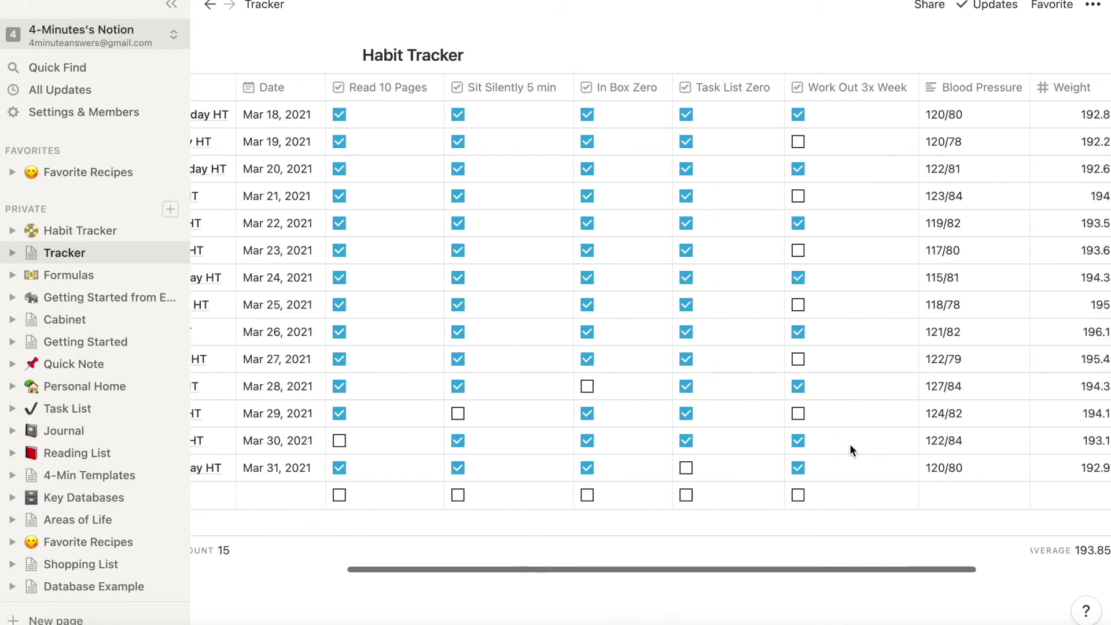
pyautogui.hscroll(-3, 850, 443)
pyautogui.hscroll(-1, 850, 443)
pyautogui.scroll(2, 850, 443)
pyautogui.scroll(-1, 850, 450)
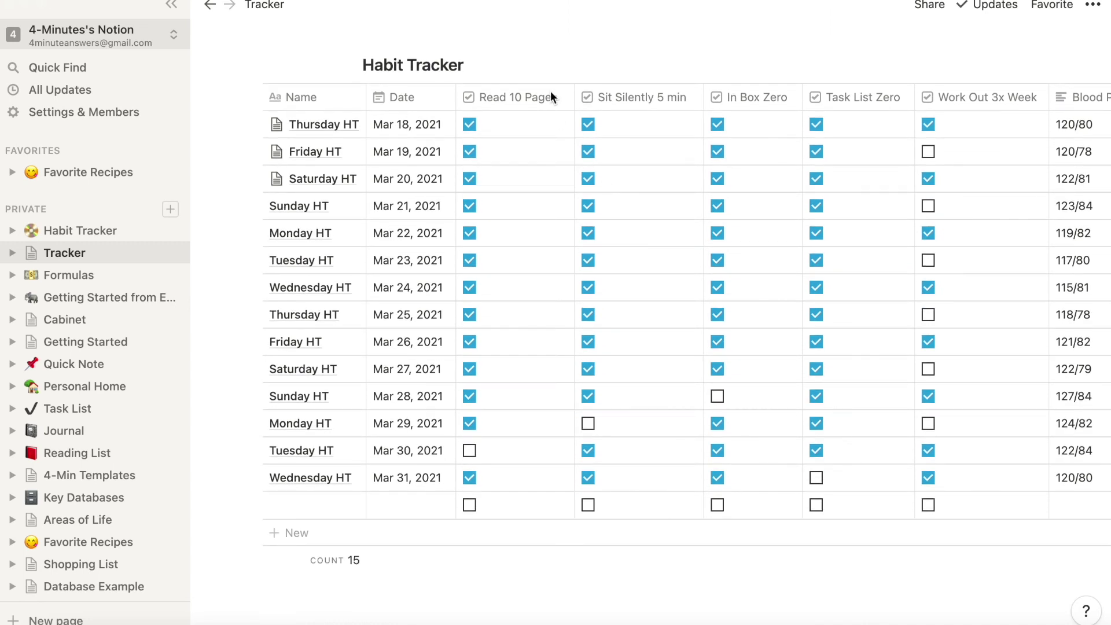
pyautogui.moveTo(773, 70)
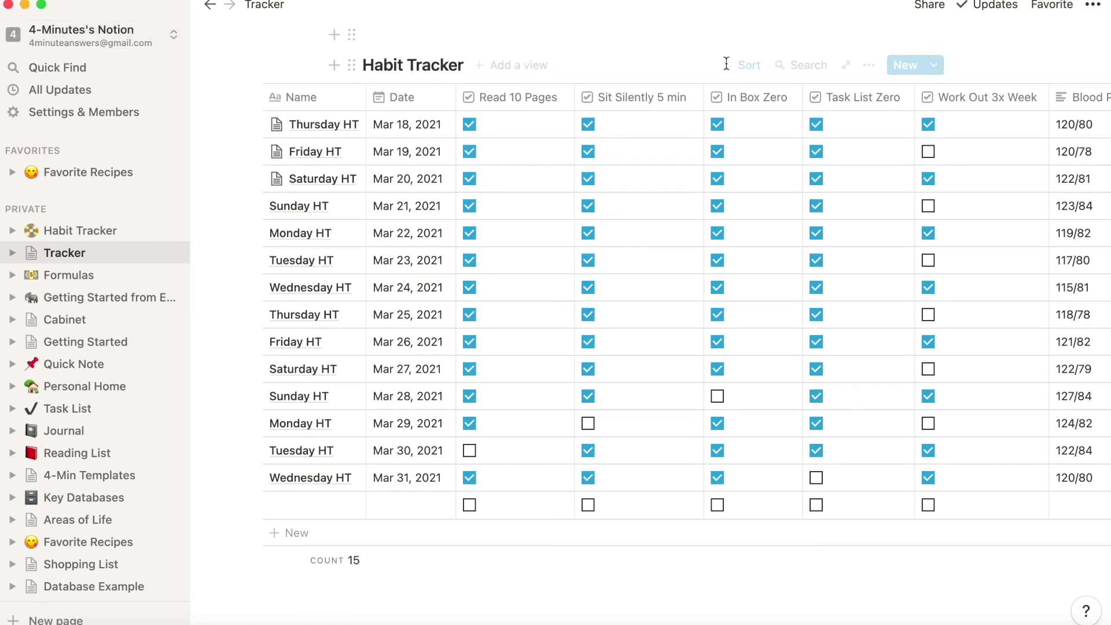
pyautogui.click(866, 68)
pyautogui.click(907, 250)
pyautogui.click(562, 220)
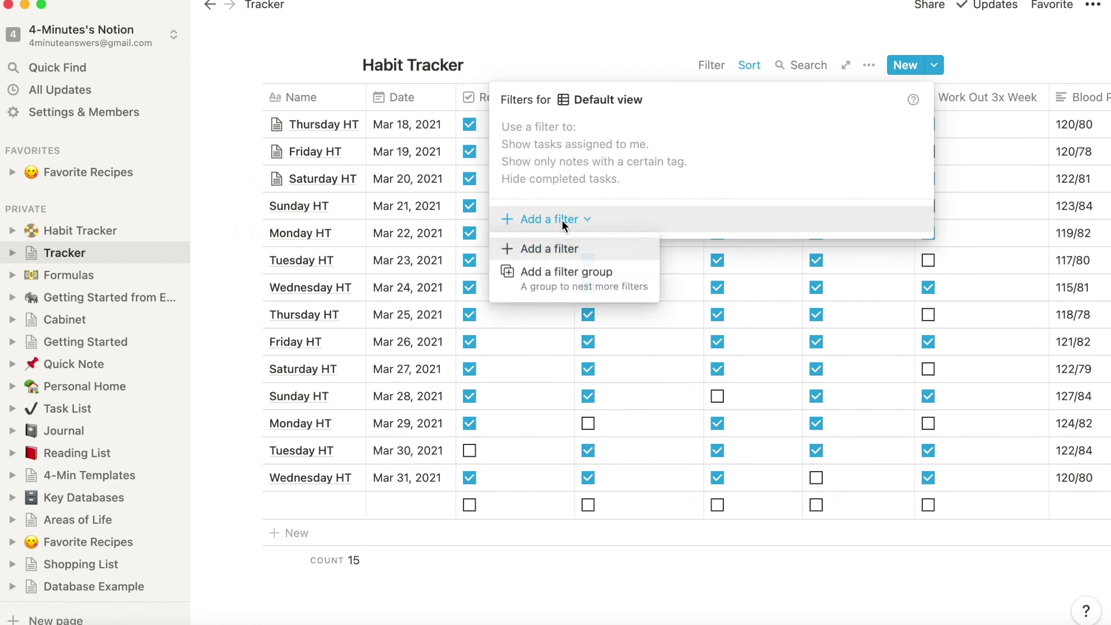
pyautogui.click(558, 250)
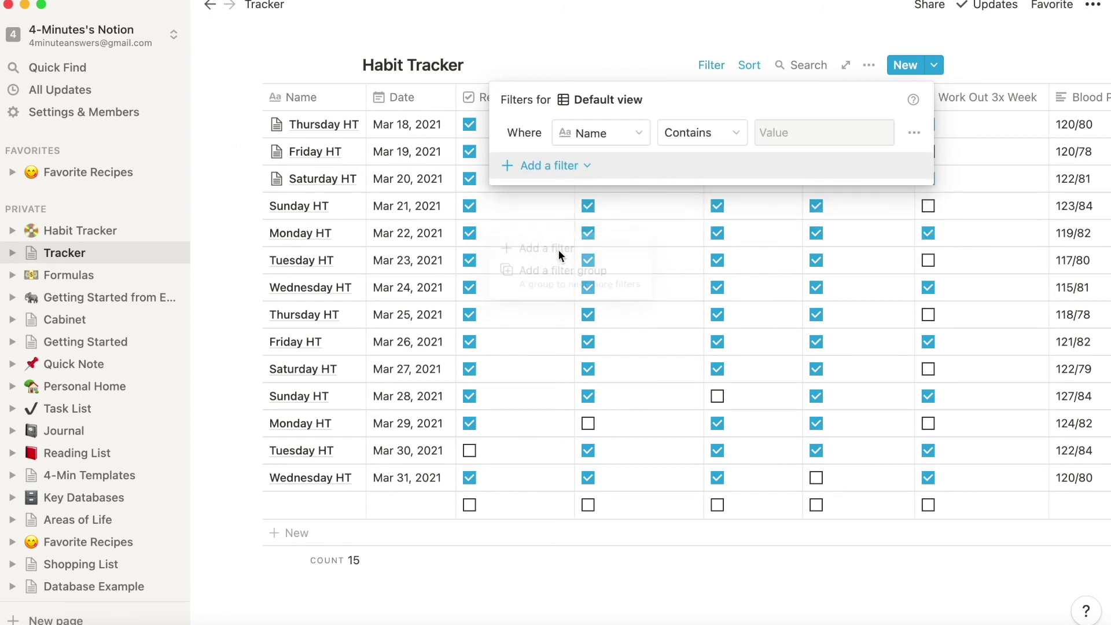
pyautogui.click(643, 133)
pyautogui.click(602, 249)
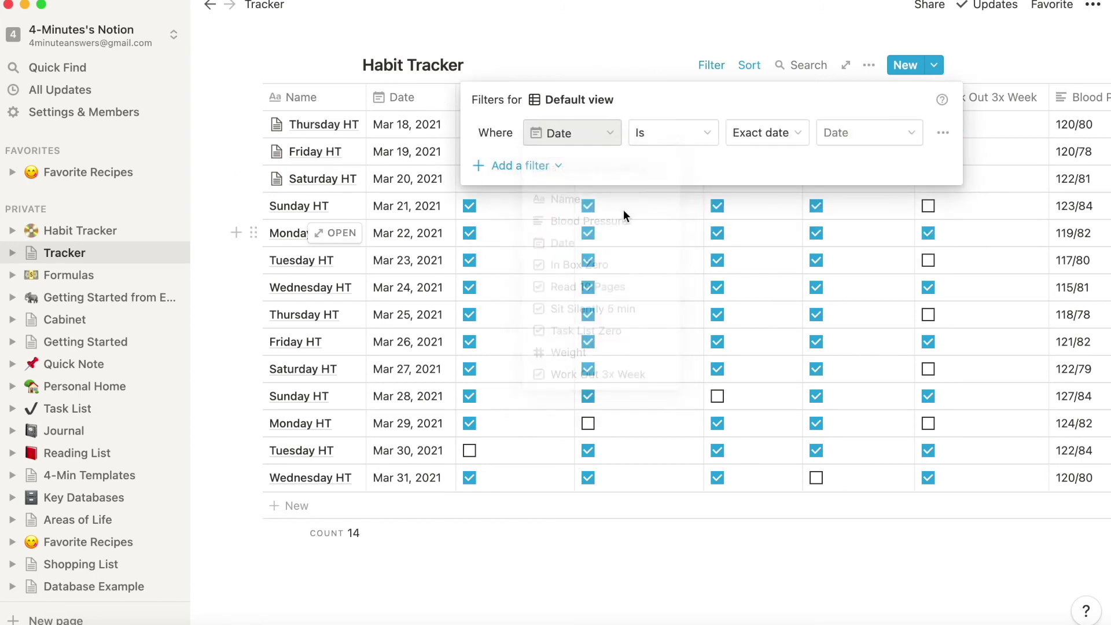
# Set the Date filter's condition to Is within The past month
pyautogui.click(711, 135)
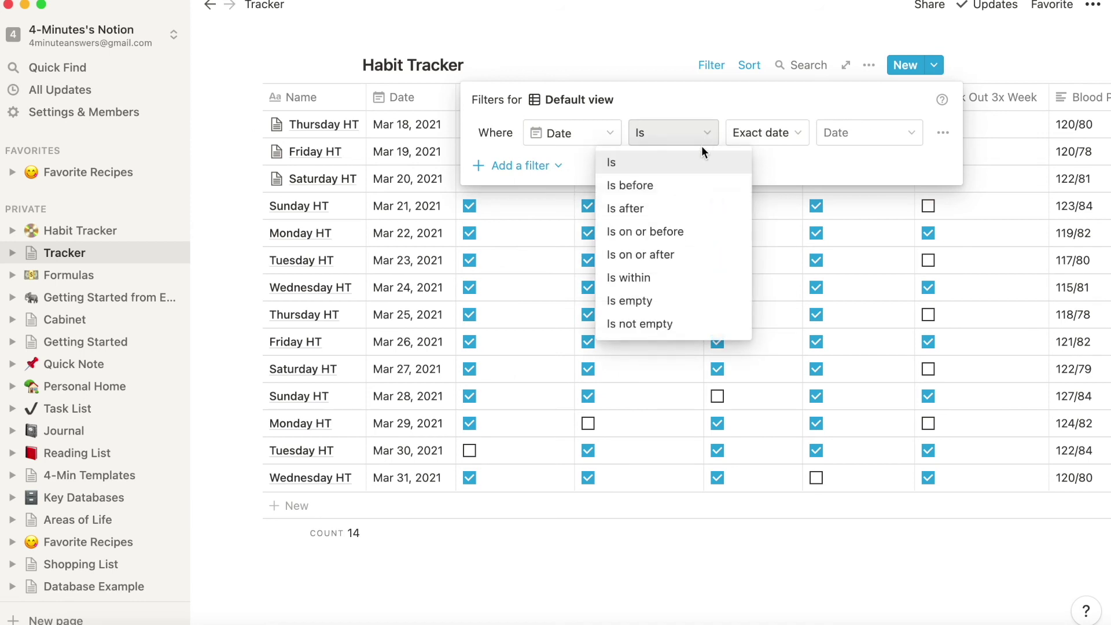
pyautogui.click(665, 285)
pyautogui.click(825, 135)
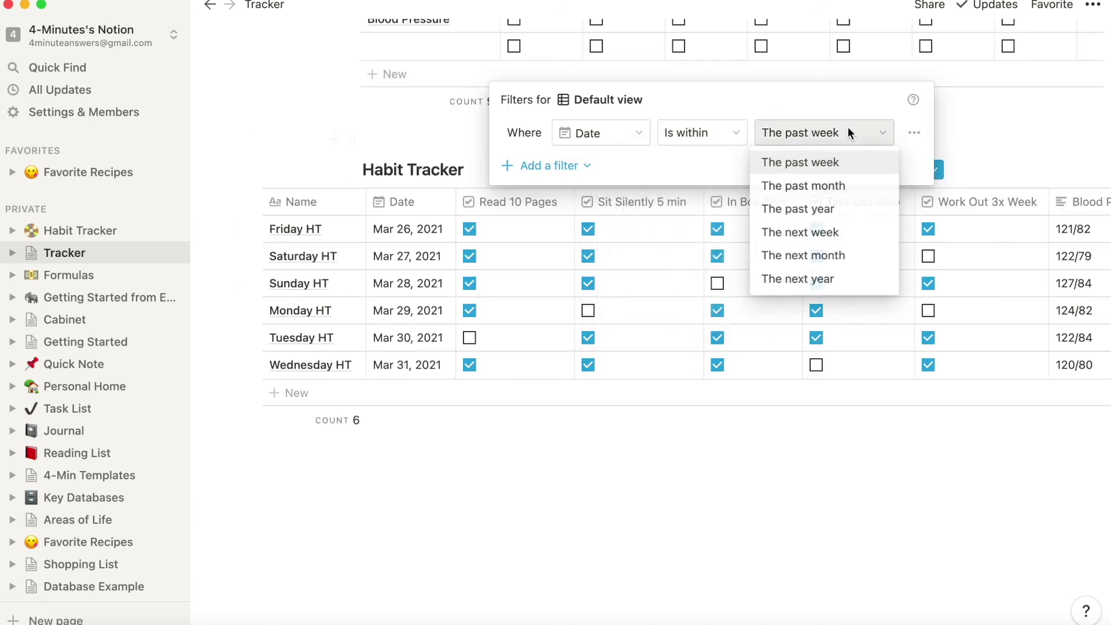
pyautogui.click(833, 180)
pyautogui.click(576, 46)
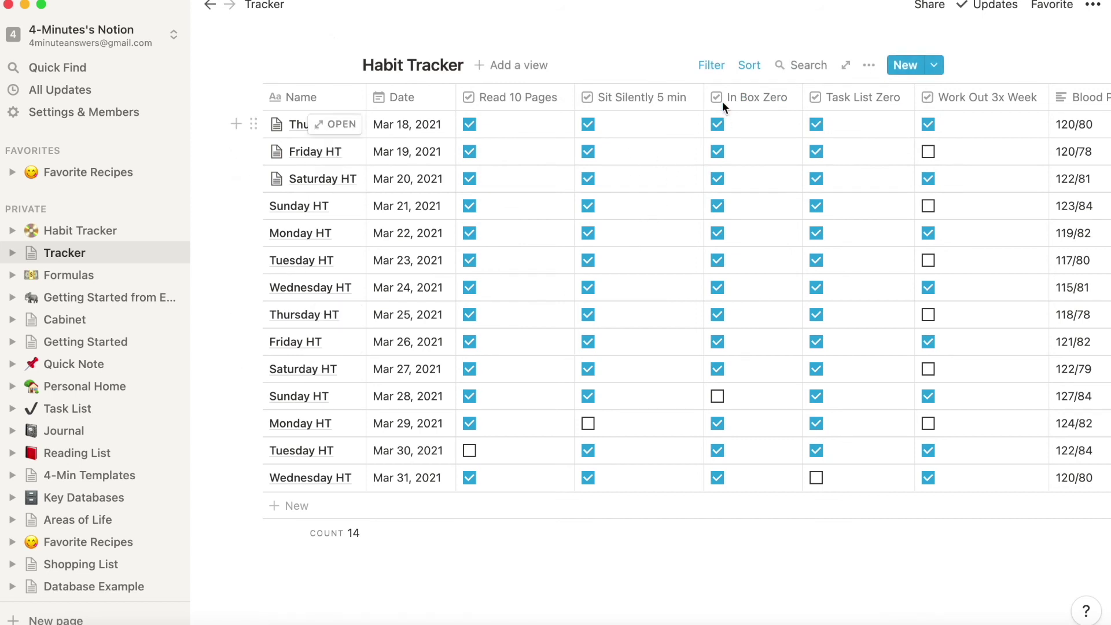
# Try the Date filter with The past week, then return it to The past month
pyautogui.click(717, 68)
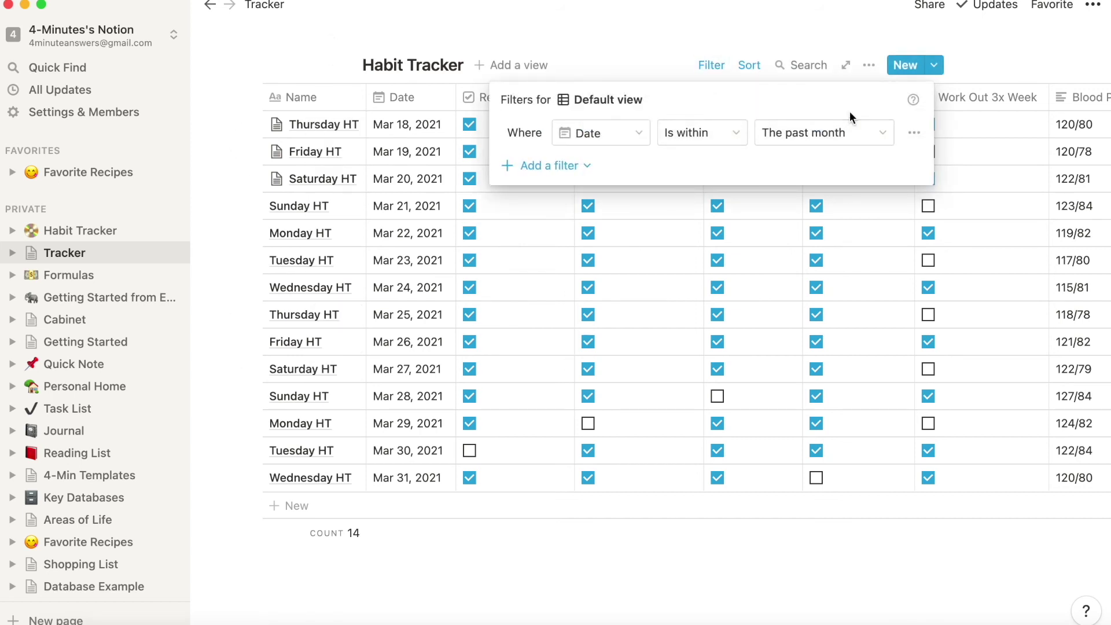
pyautogui.click(866, 130)
pyautogui.click(847, 167)
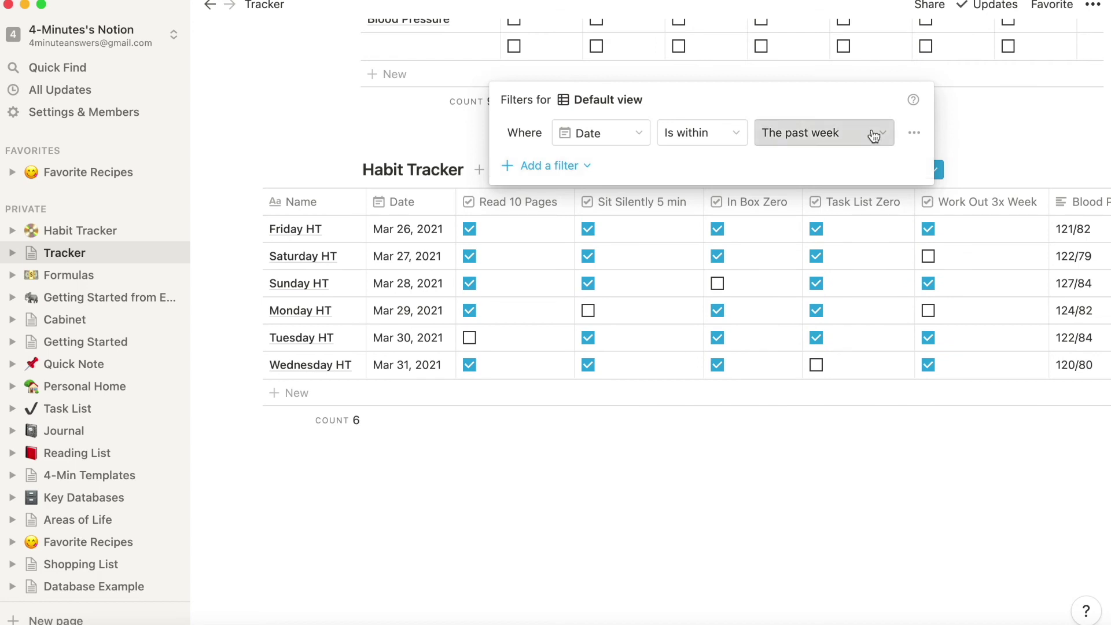
pyautogui.click(872, 134)
pyautogui.click(855, 184)
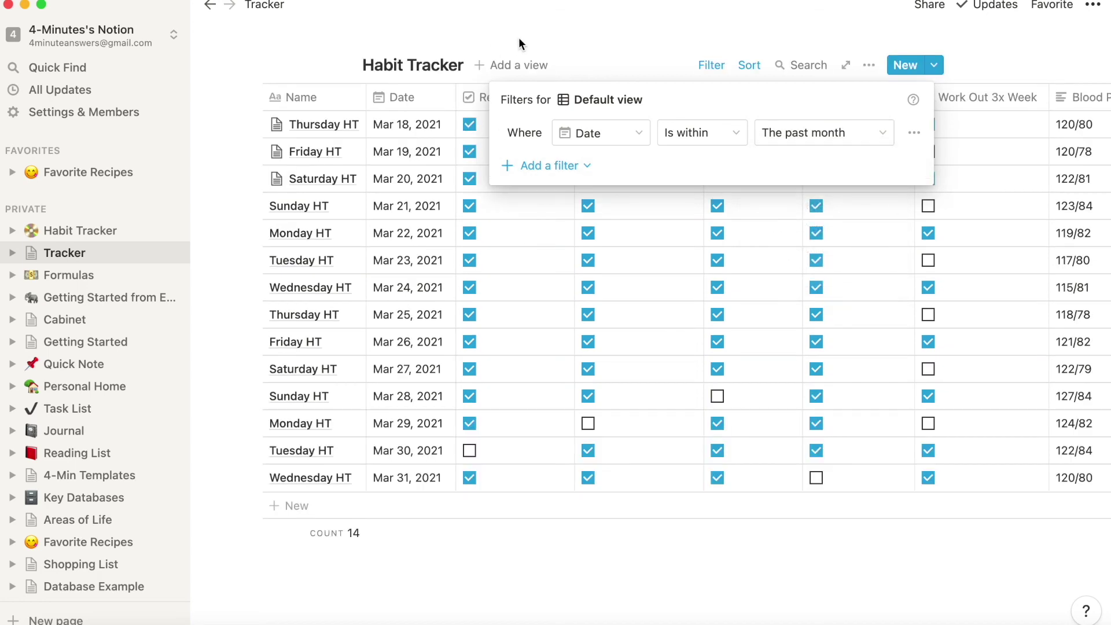
pyautogui.click(770, 350)
pyautogui.hscroll(5, 769, 349)
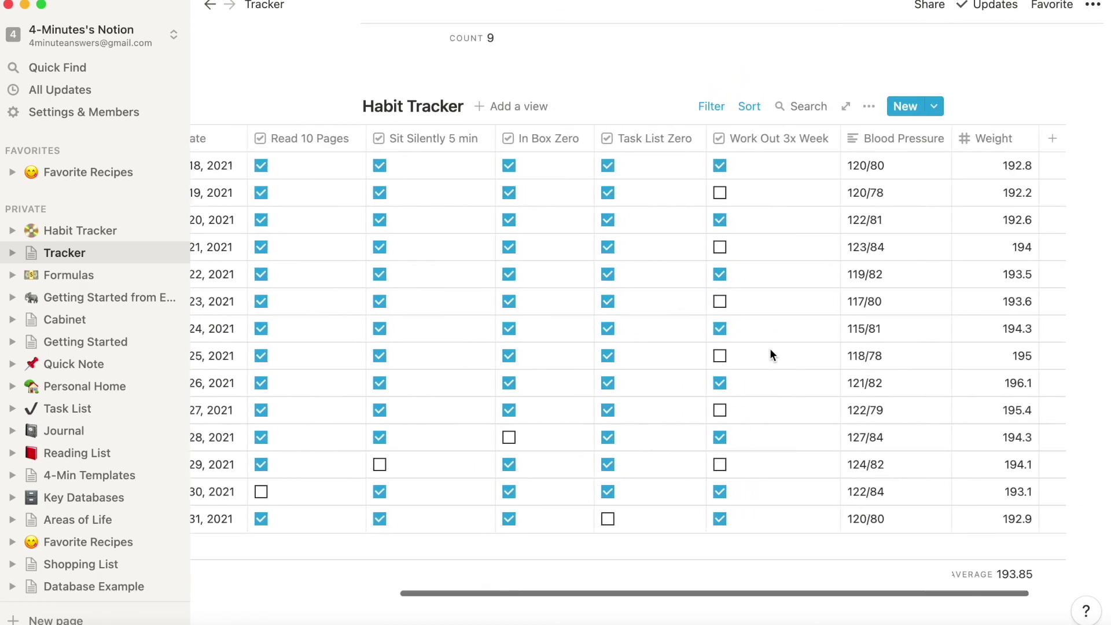
pyautogui.scroll(-2, 977, 489)
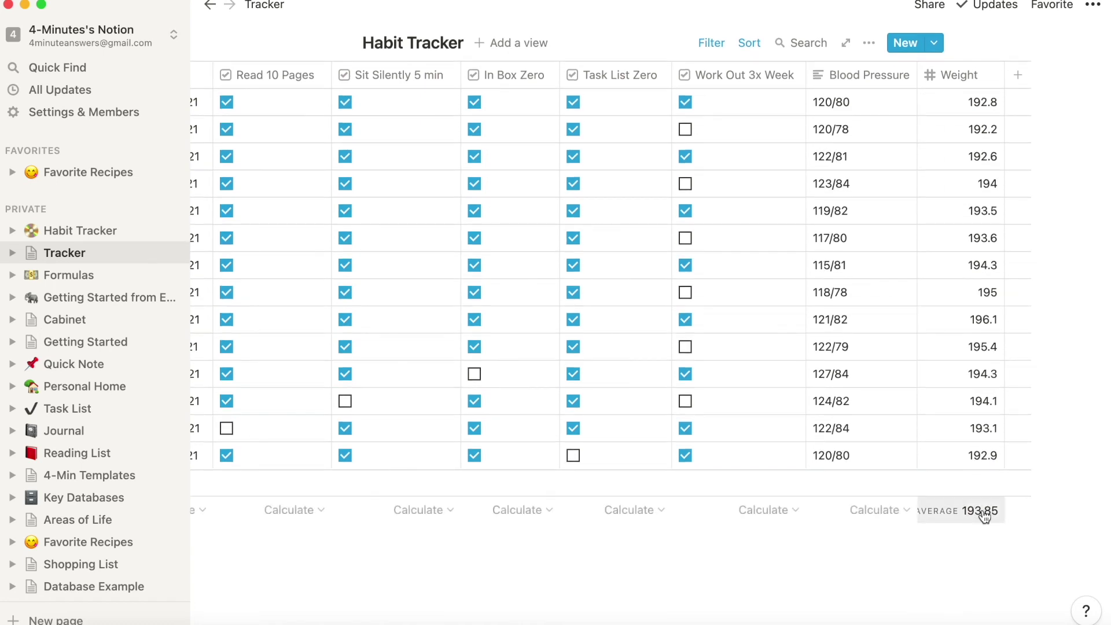
pyautogui.click(984, 509)
pyautogui.click(950, 434)
pyautogui.click(976, 510)
pyautogui.click(955, 397)
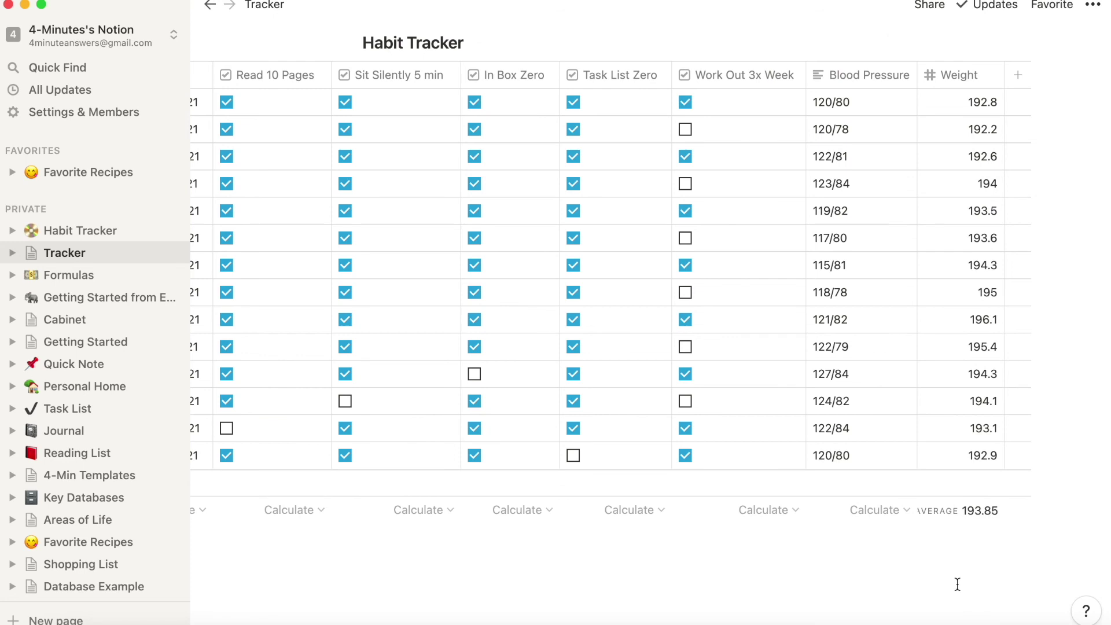
pyautogui.hscroll(-5, 791, 408)
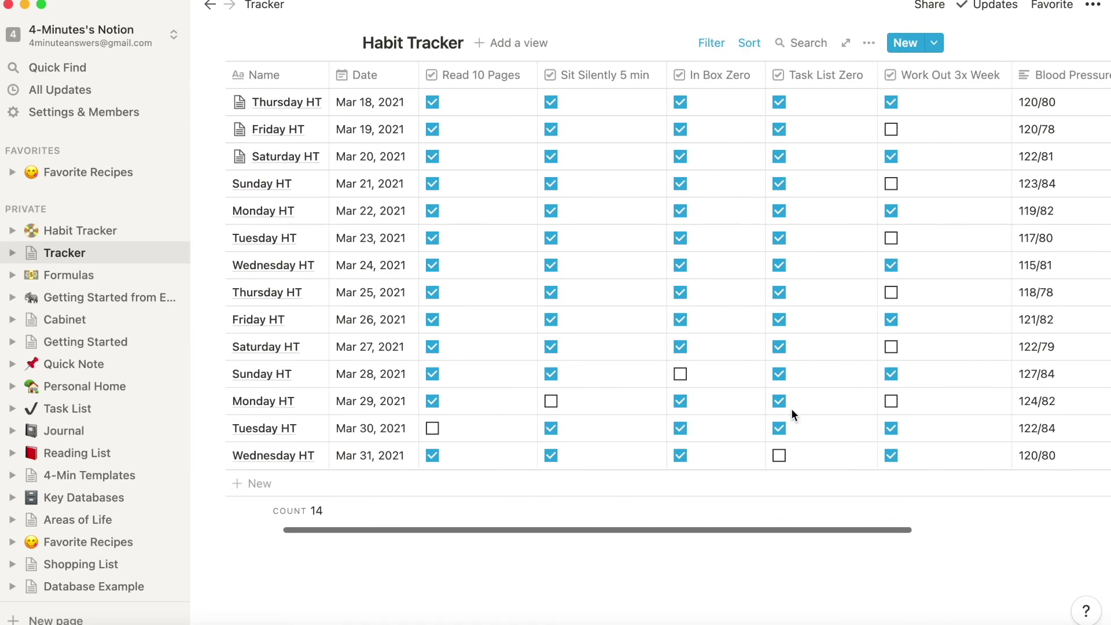
# Mark the Tracker page as a favorite so it appears under Favorites
pyautogui.click(1052, 5)
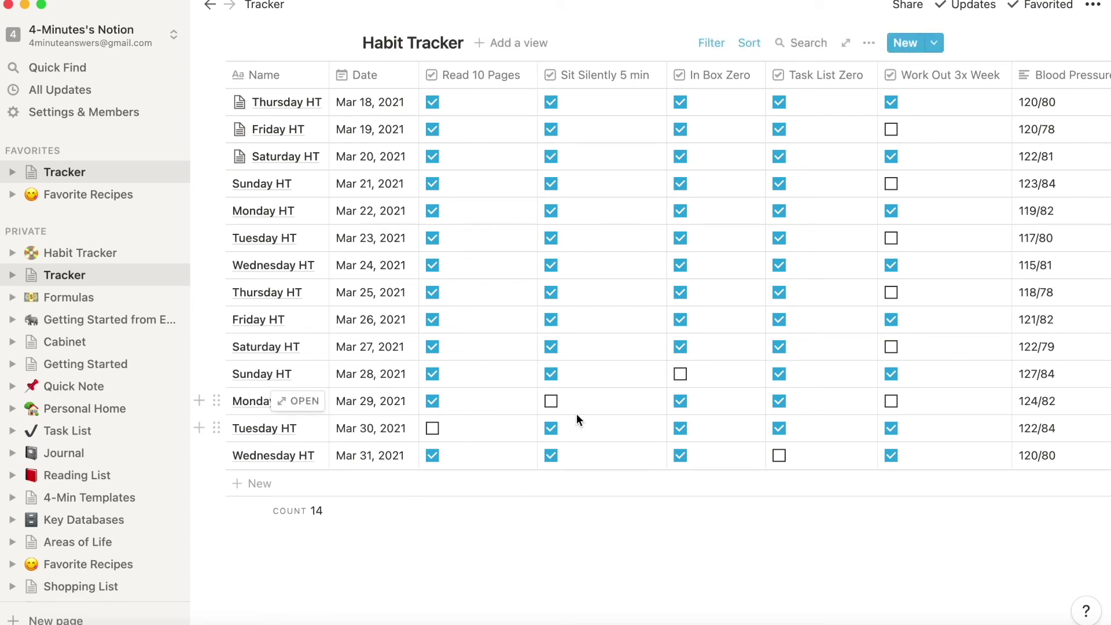
pyautogui.scroll(1, 576, 413)
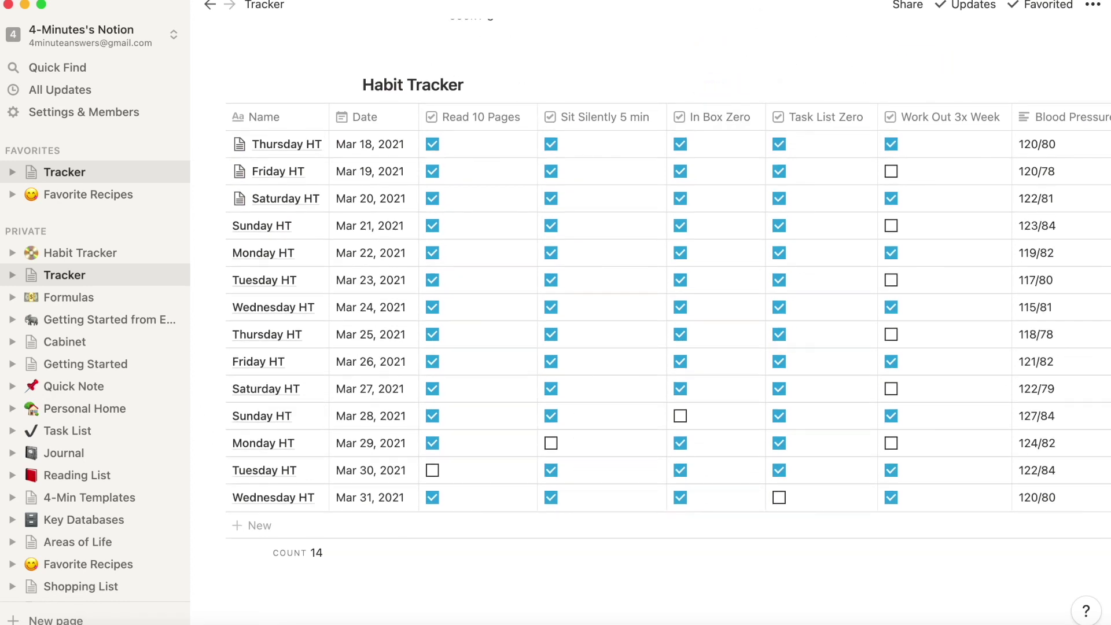